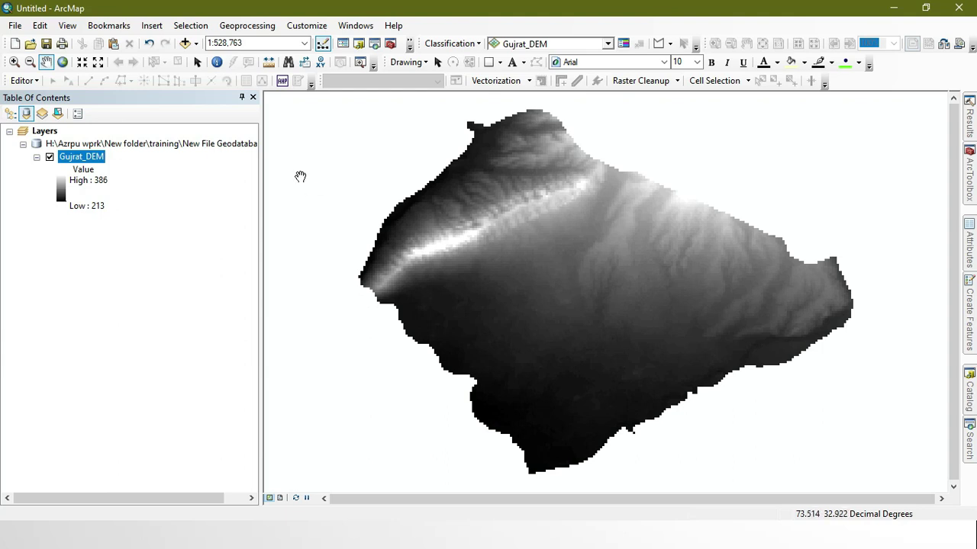
Step: Search the tools for 'flow Direction' and open Flow Direction (Spatial Analyst)
click(970, 443)
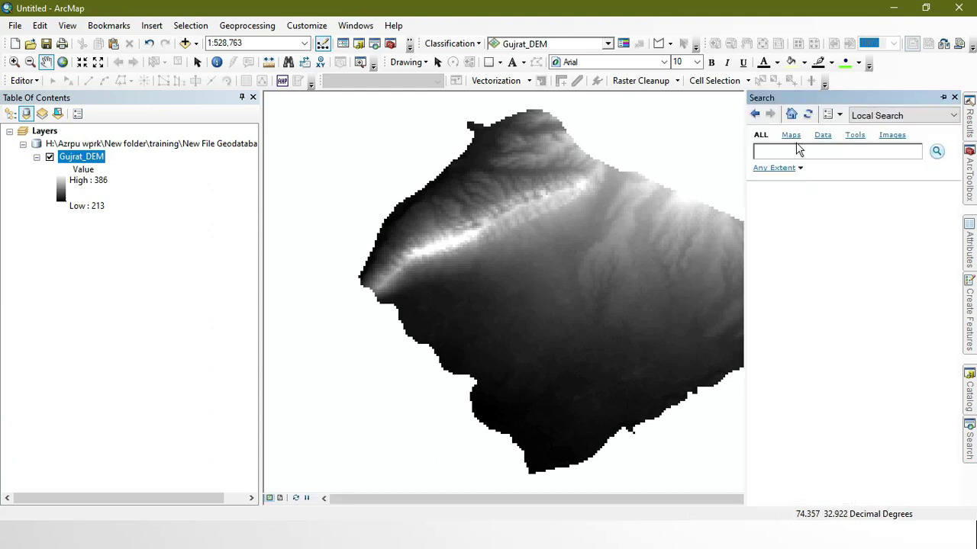
click(790, 151)
text(flow Direction)
key(Return)
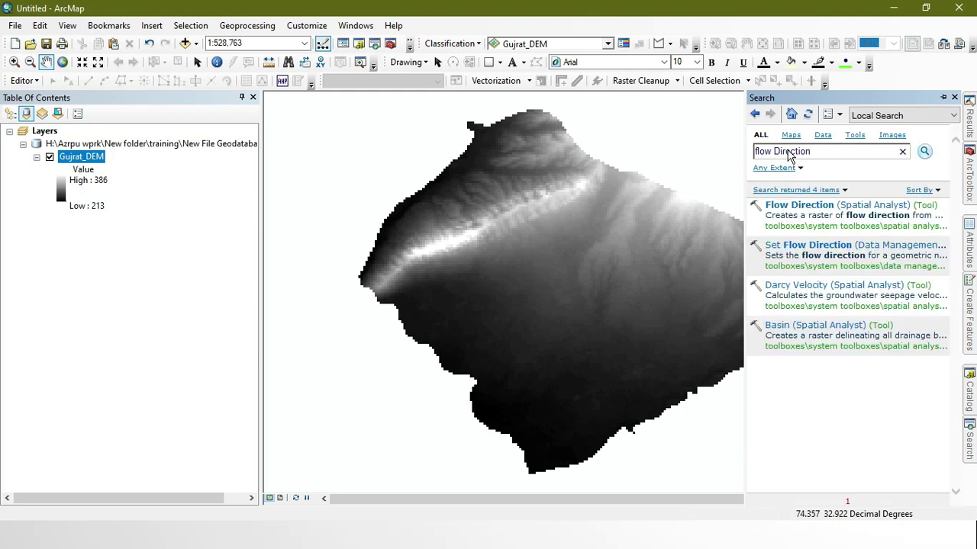
click(799, 206)
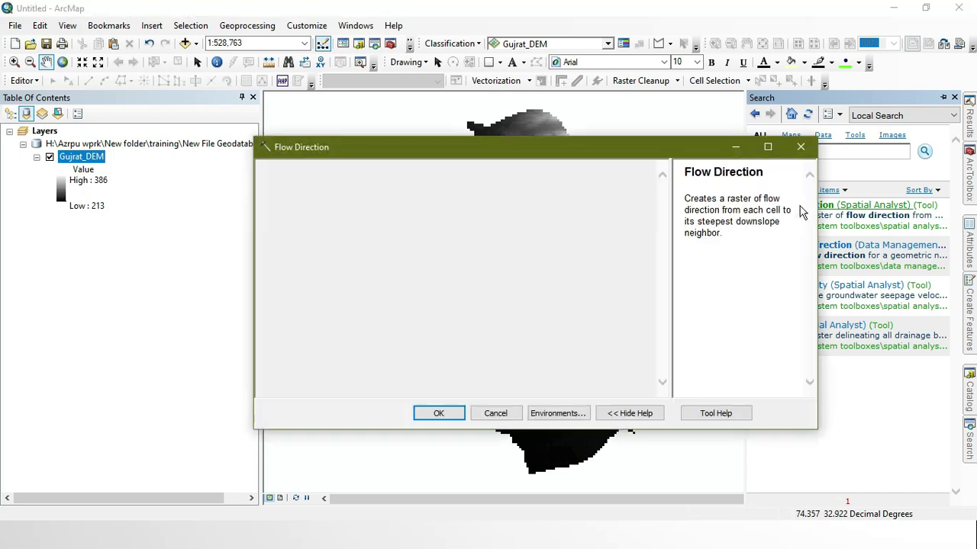
Step: Set Gujrat_DEM as the Flow Direction input surface raster
click(616, 188)
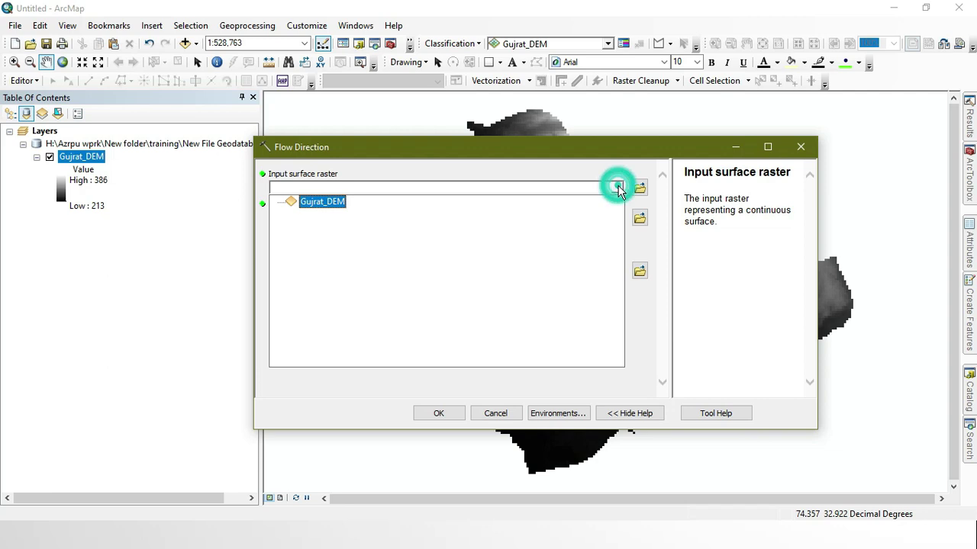
click(332, 202)
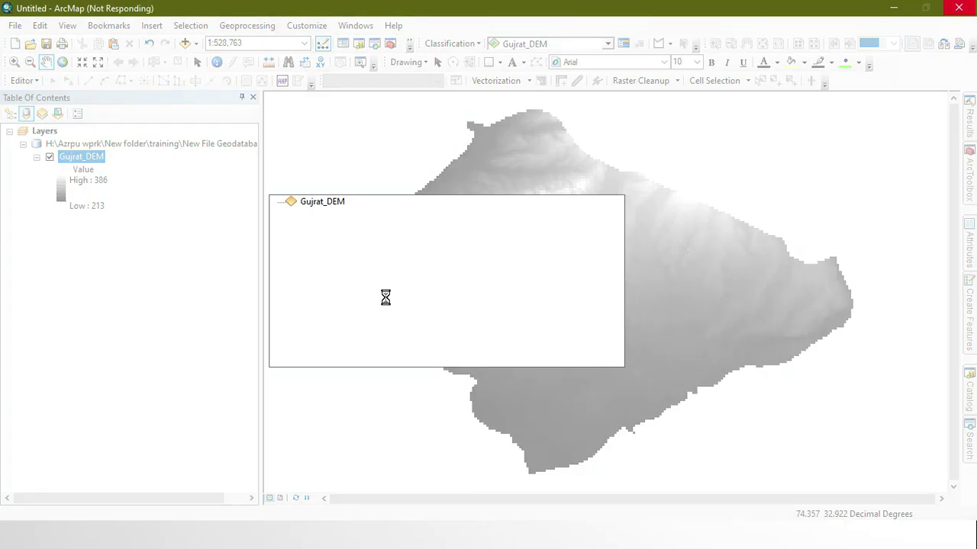
key(alt+space)
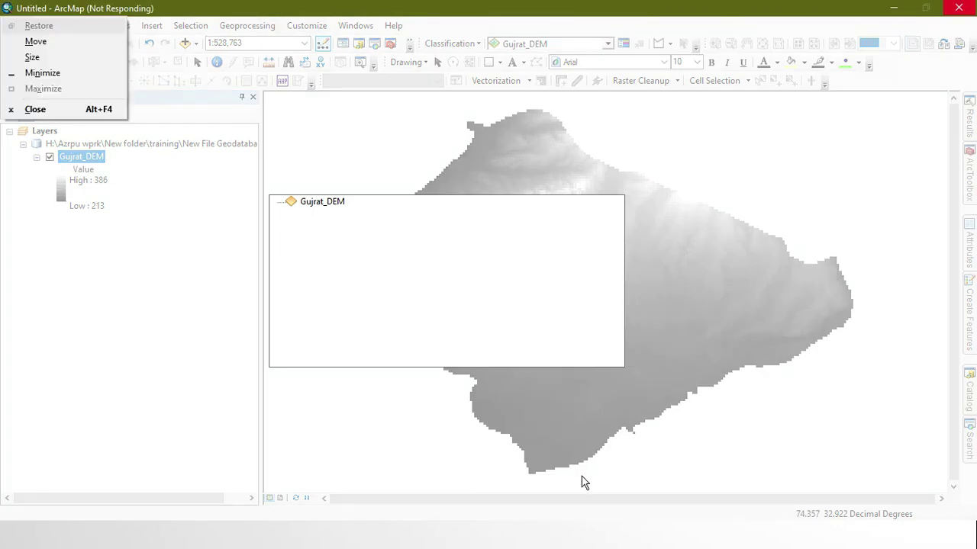
key(Escape)
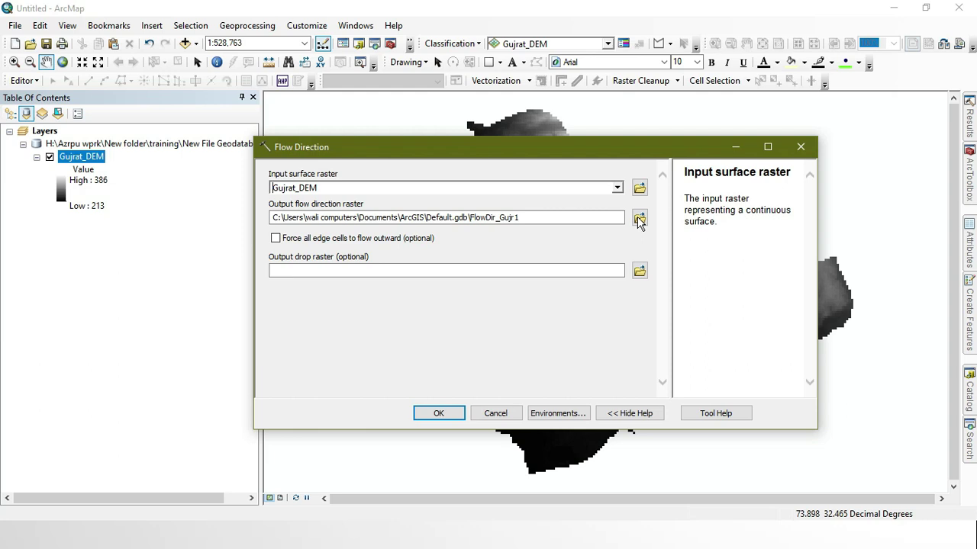
Step: Save the flow direction output as FD_DEM_Gujrat in the New File Geodatabase
click(641, 219)
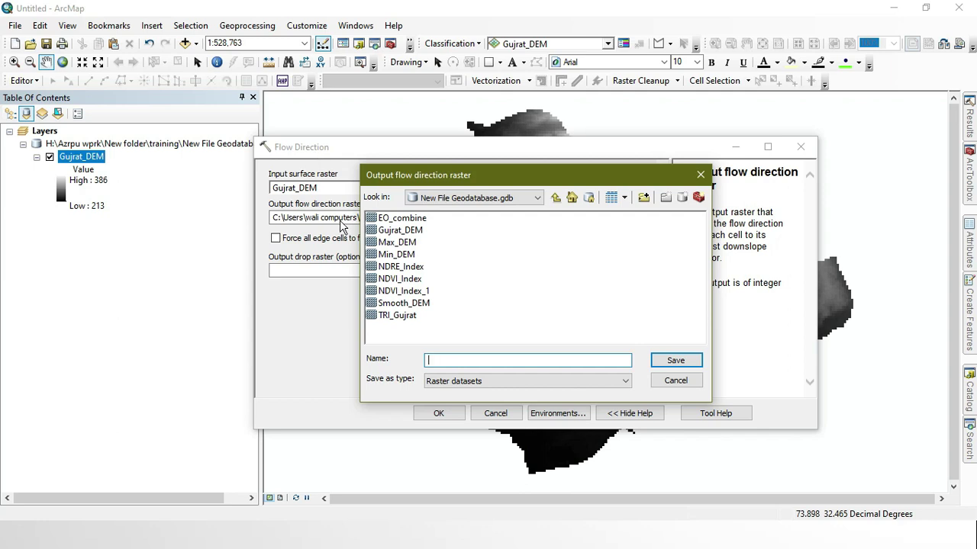
click(459, 359)
text(FD_DEM_Gujrat)
click(692, 361)
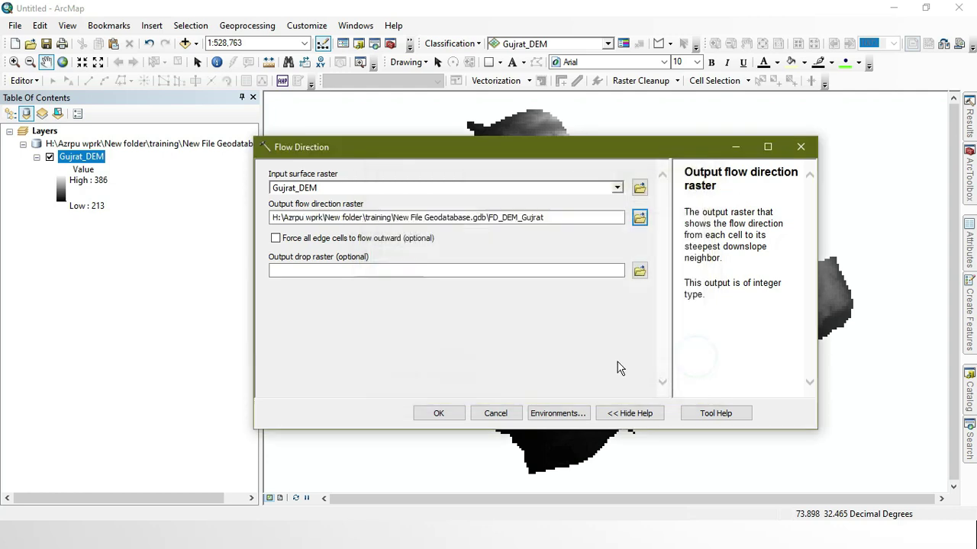
Step: Run Flow Direction to create FD_DEM_Gujrat, then search the tools for 'flow Accumulation'
click(436, 410)
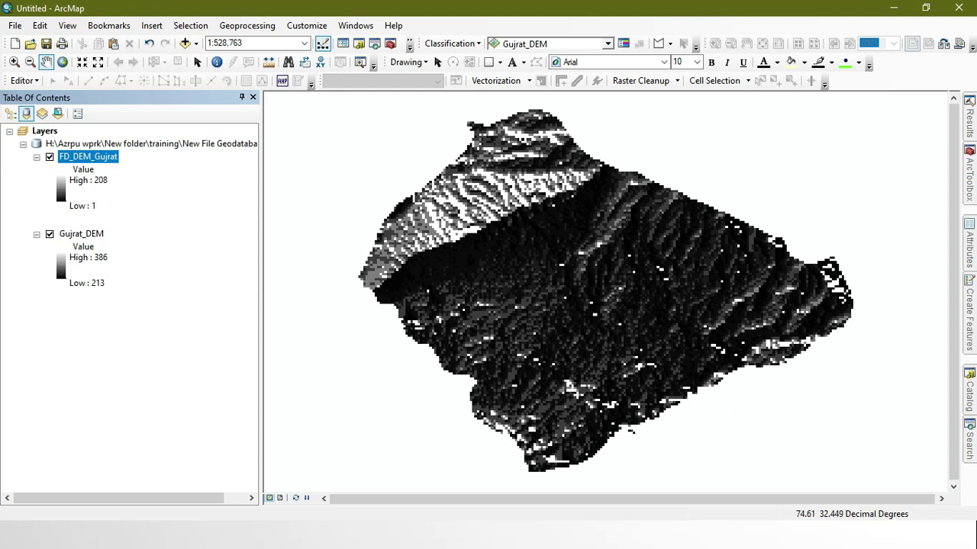
click(967, 441)
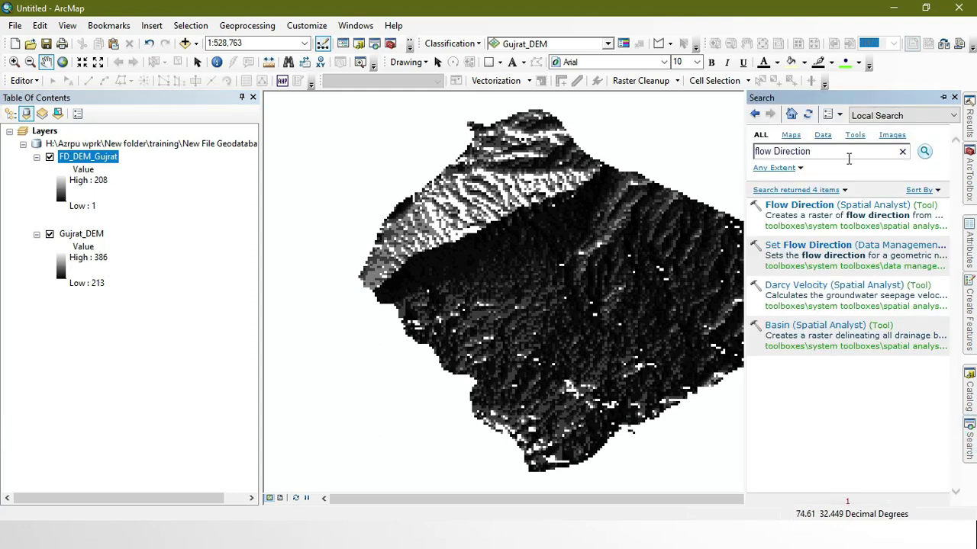
key(BackSpace)
key(BackSpace)
key(BackSpace)
key(BackSpace)
key(BackSpace)
key(BackSpace)
key(BackSpace)
key(BackSpace)
key(BackSpace)
text(Accumulationm)
key(BackSpace)
key(Return)
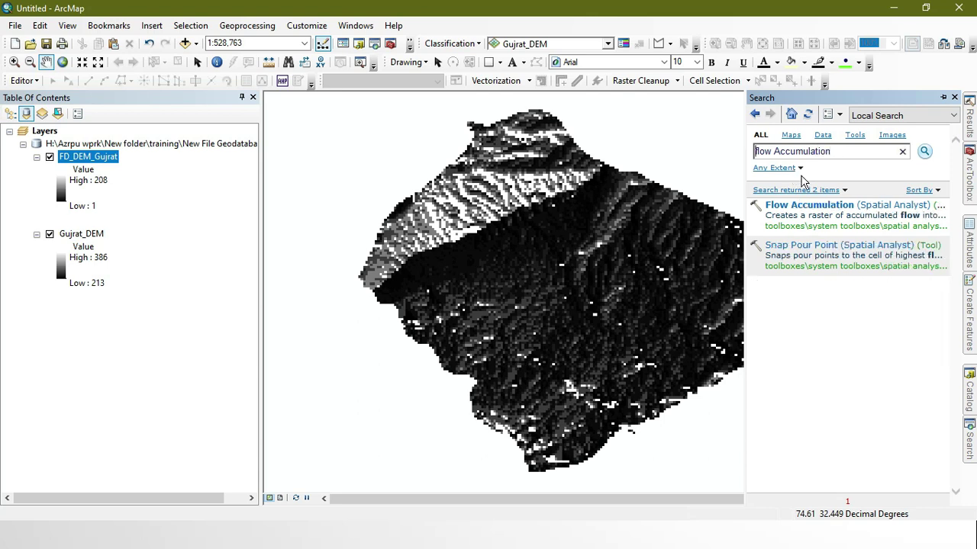
Step: Open Flow Accumulation with FD_DEM_Gujrat as the input flow direction raster
click(811, 206)
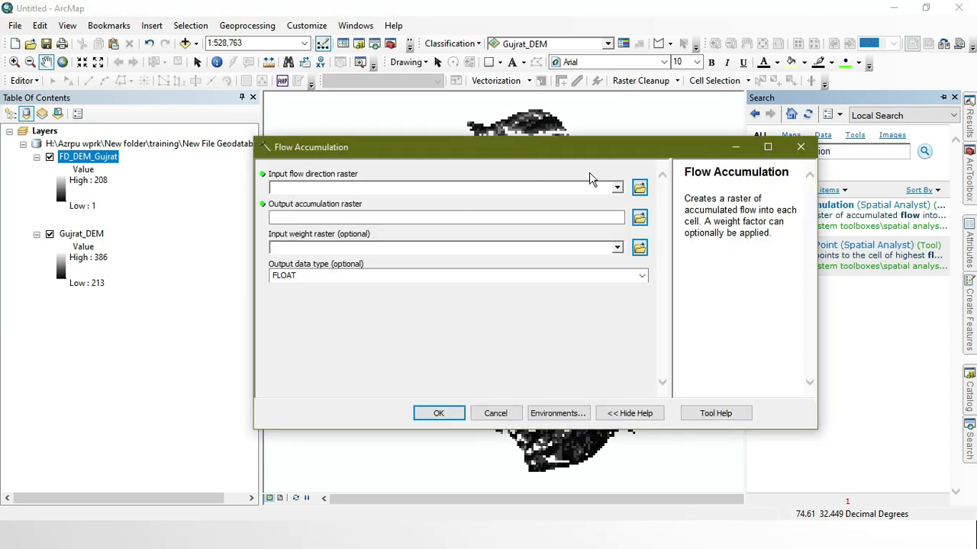
click(617, 188)
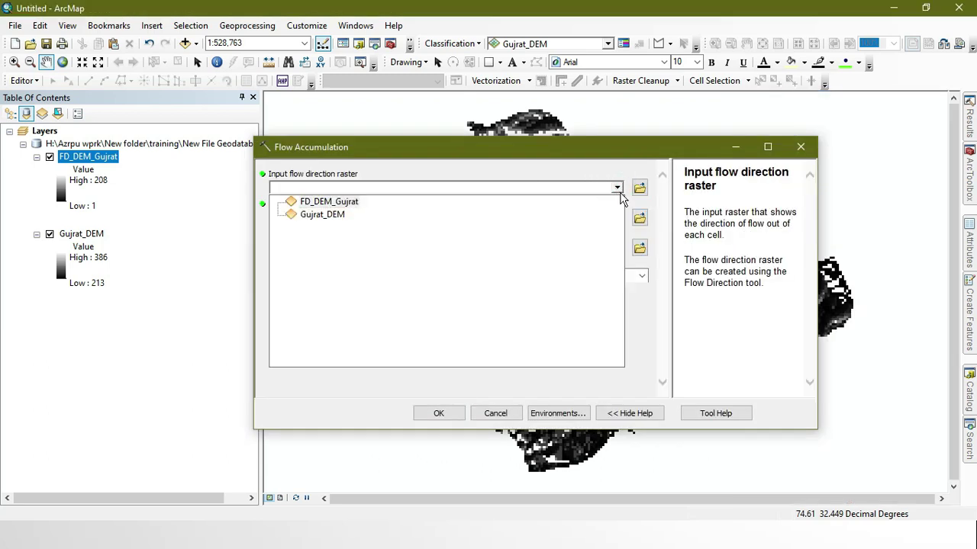
click(333, 203)
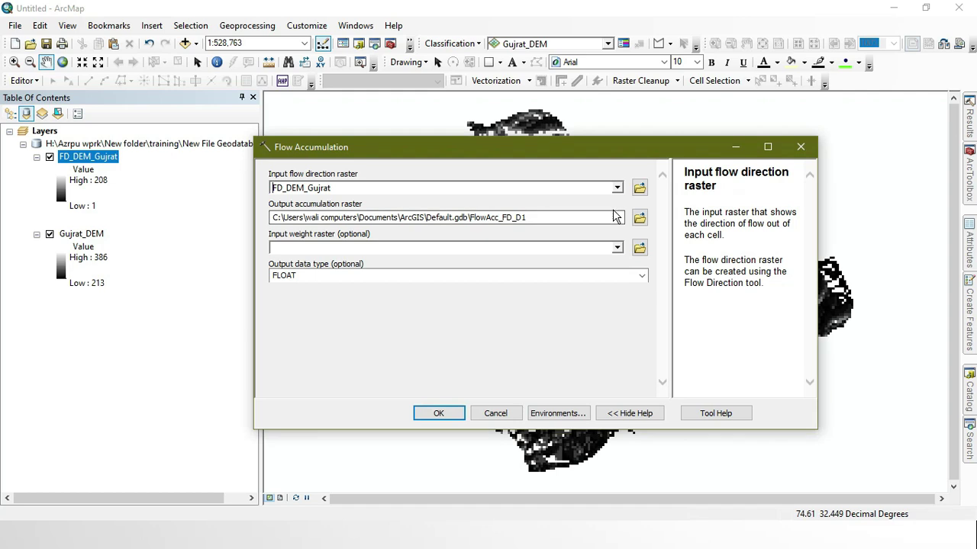
Step: Name the accumulation output FA_DEM_Gujrat in the New File Geodatabase
click(642, 223)
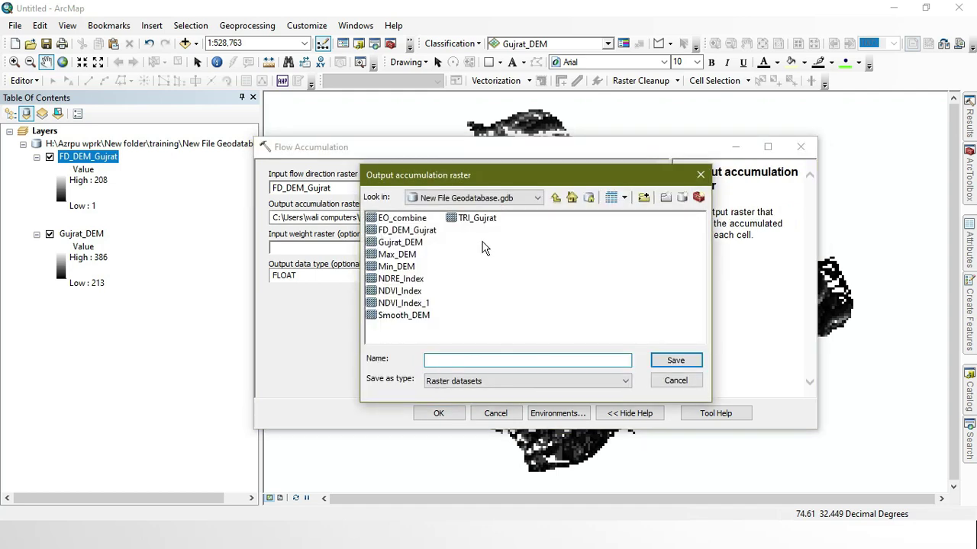
click(422, 231)
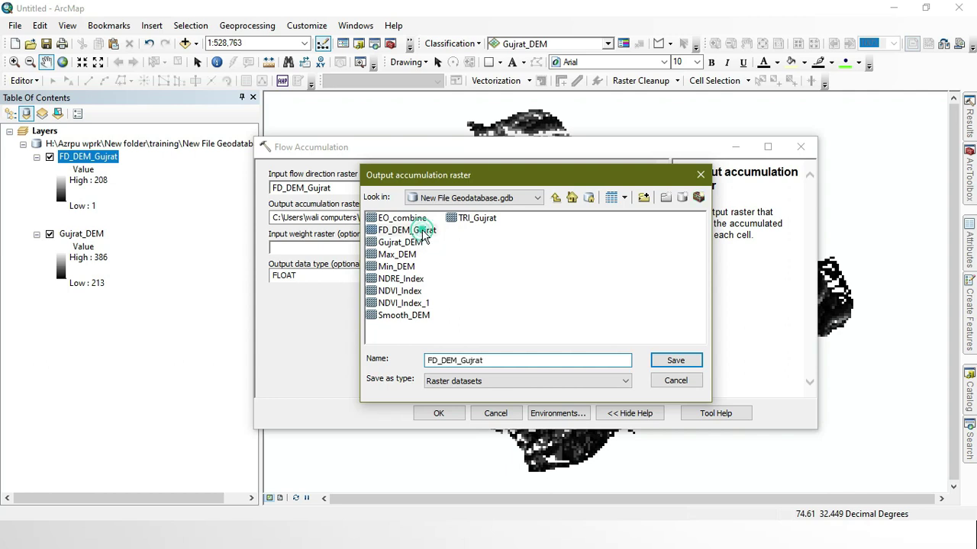
click(433, 360)
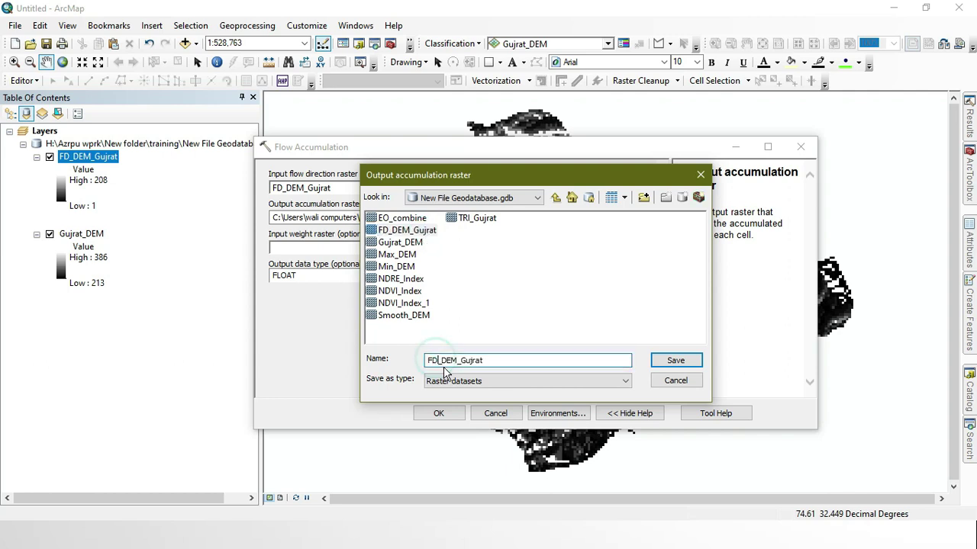
key(BackSpace)
text(A)
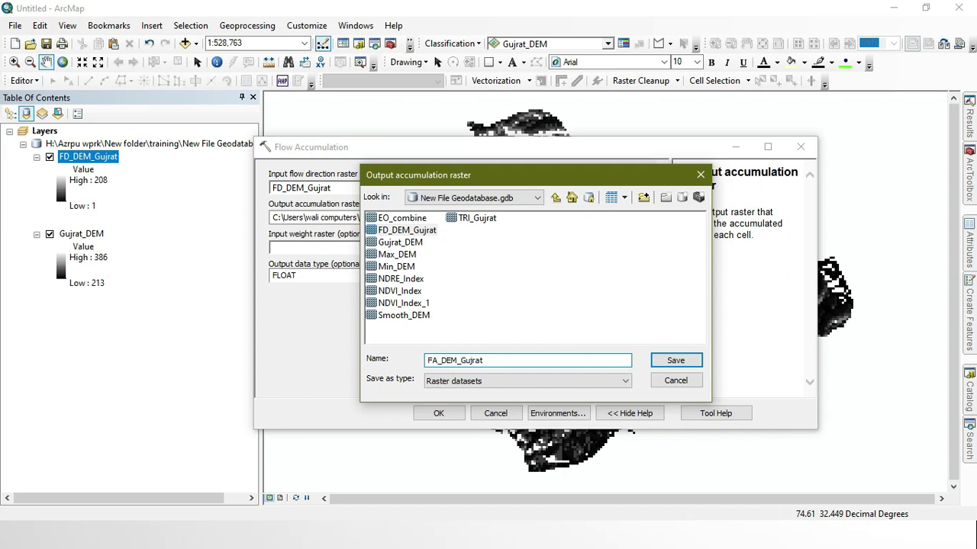
click(679, 360)
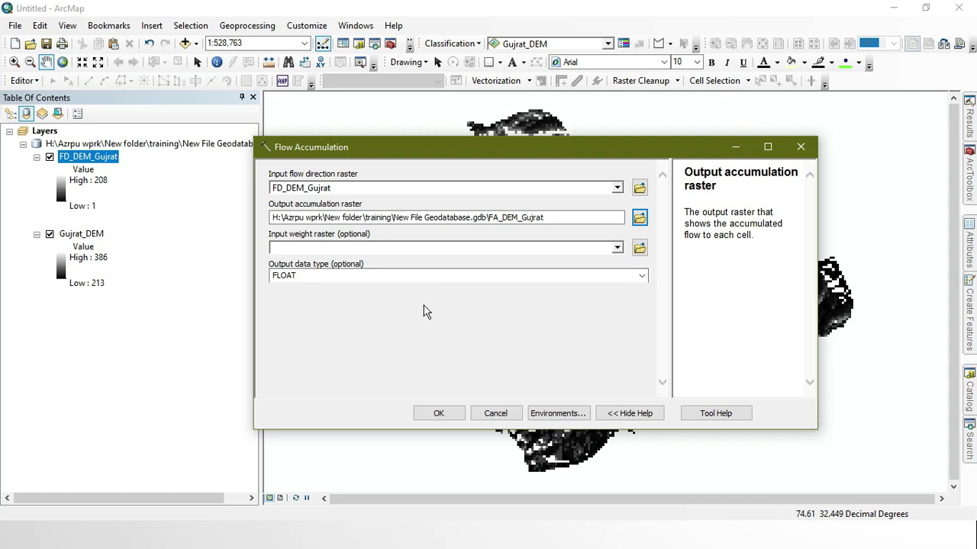
Step: Run Flow Accumulation to produce FA_DEM_Gujrat, then search for and open Slope (Spatial Analyst)
click(439, 414)
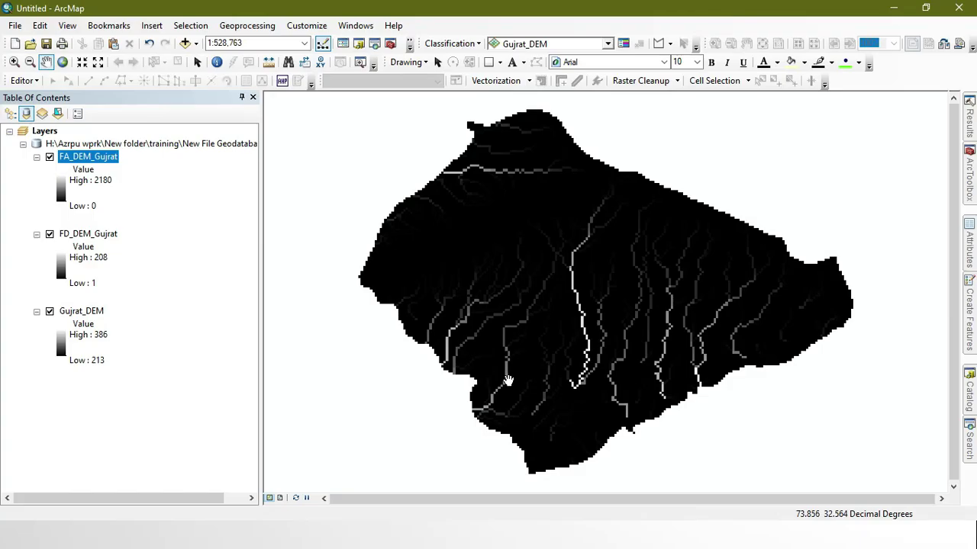
click(968, 425)
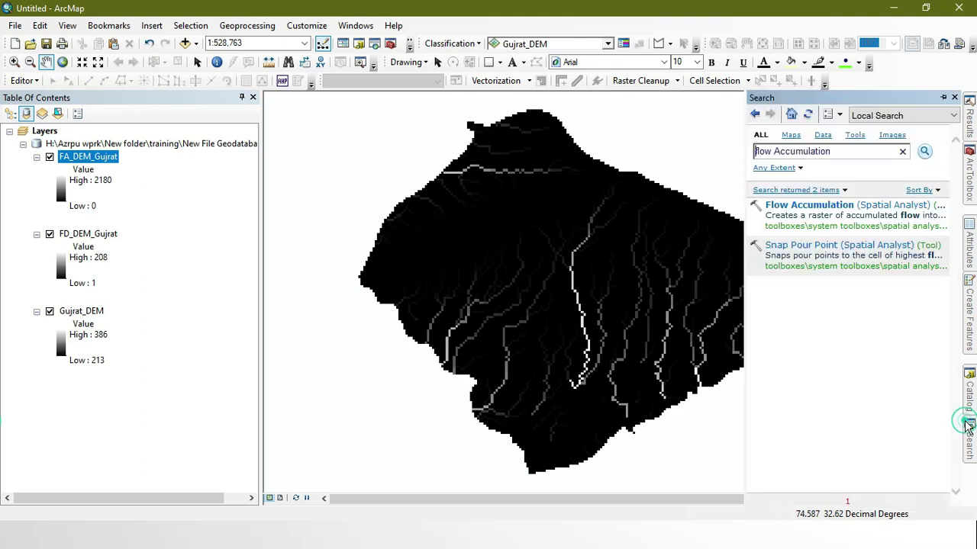
click(893, 150)
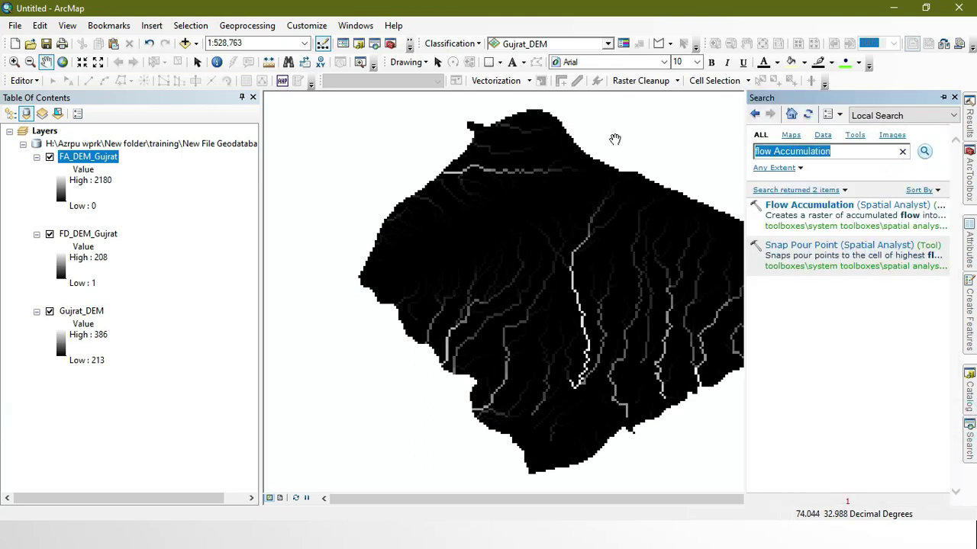
key(BackSpace)
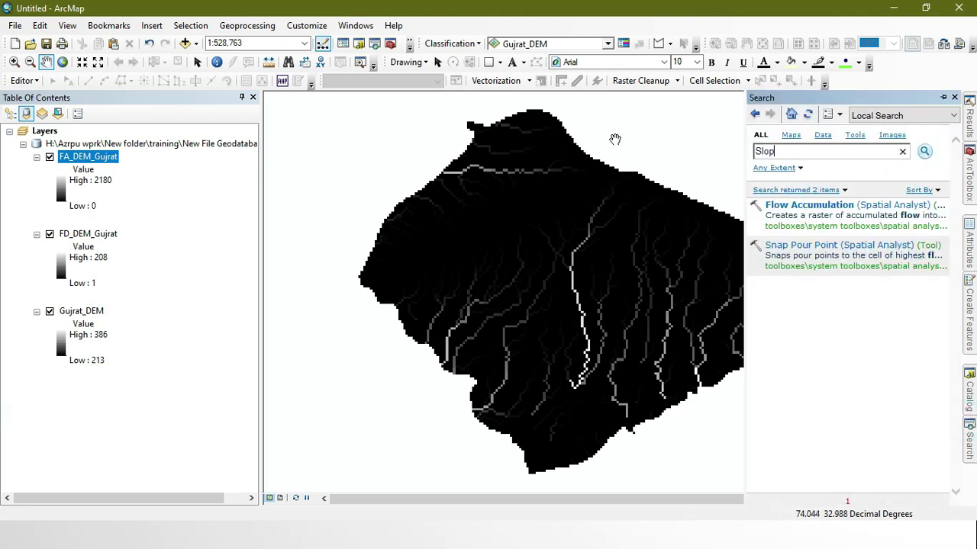
text(Slope)
key(Return)
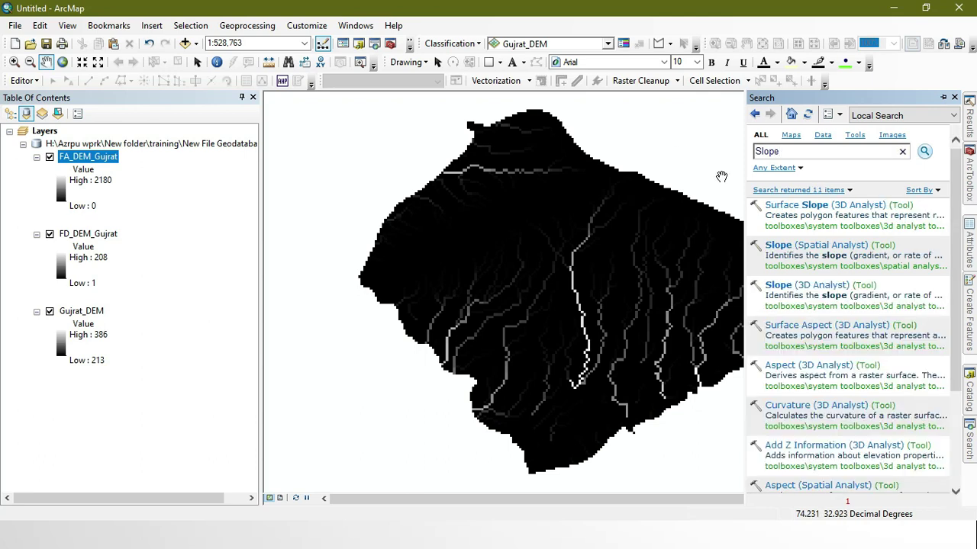
click(800, 245)
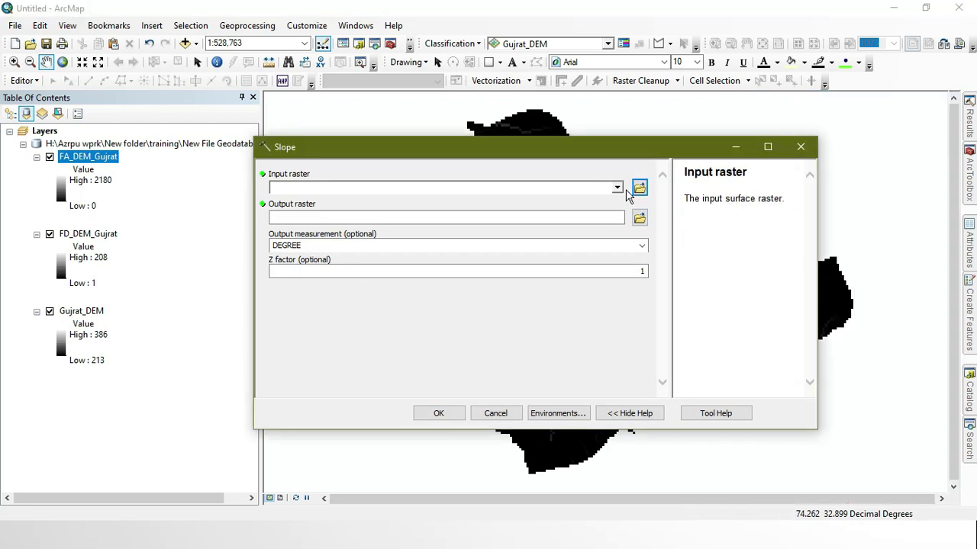
Step: Use Gujrat_DEM as the Slope input and save the output as Slope_DEM_Gujrat in the geodatabase
click(616, 189)
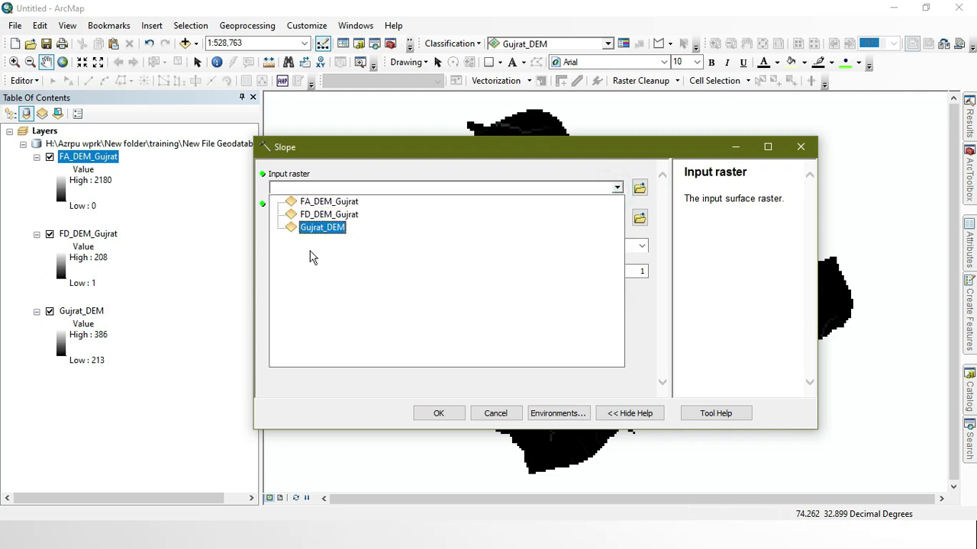
click(325, 227)
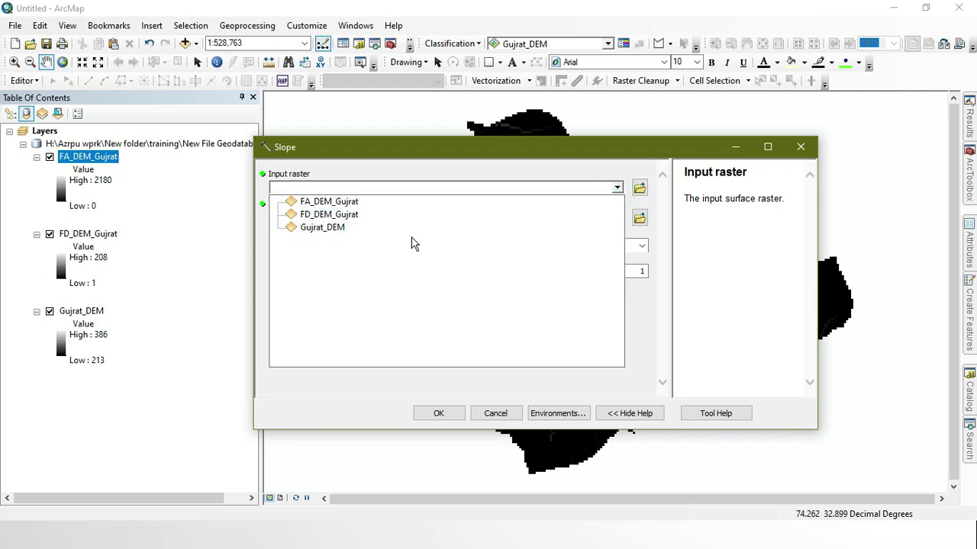
click(640, 218)
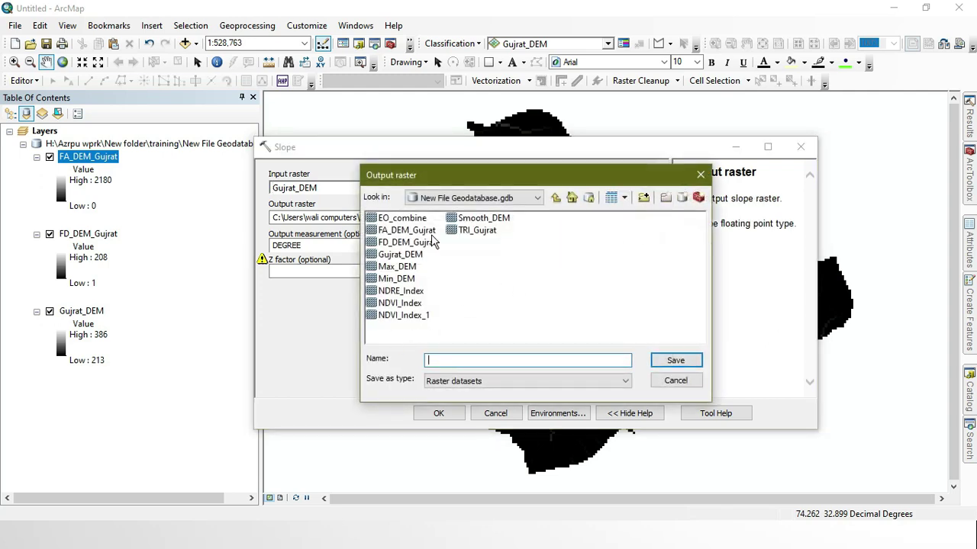
click(390, 230)
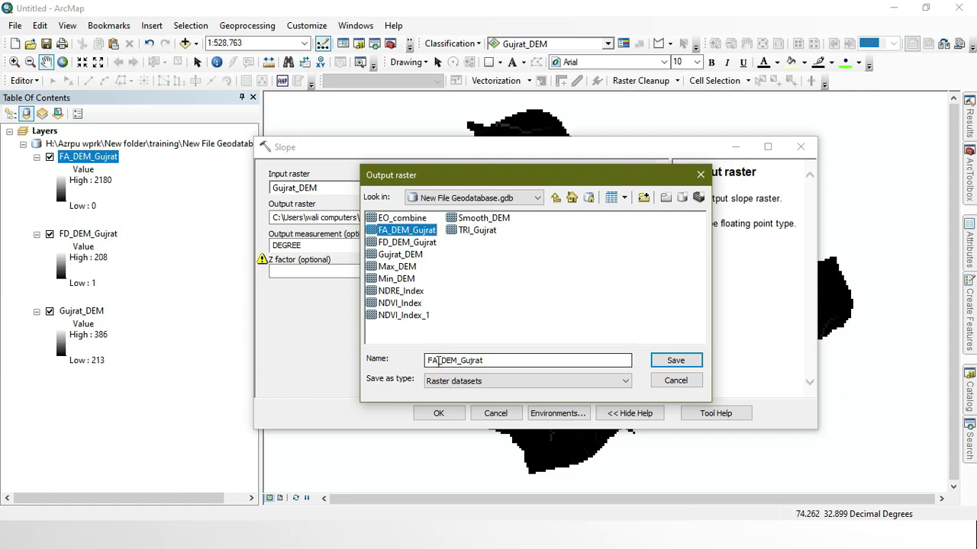
drag(438, 361, 399, 377)
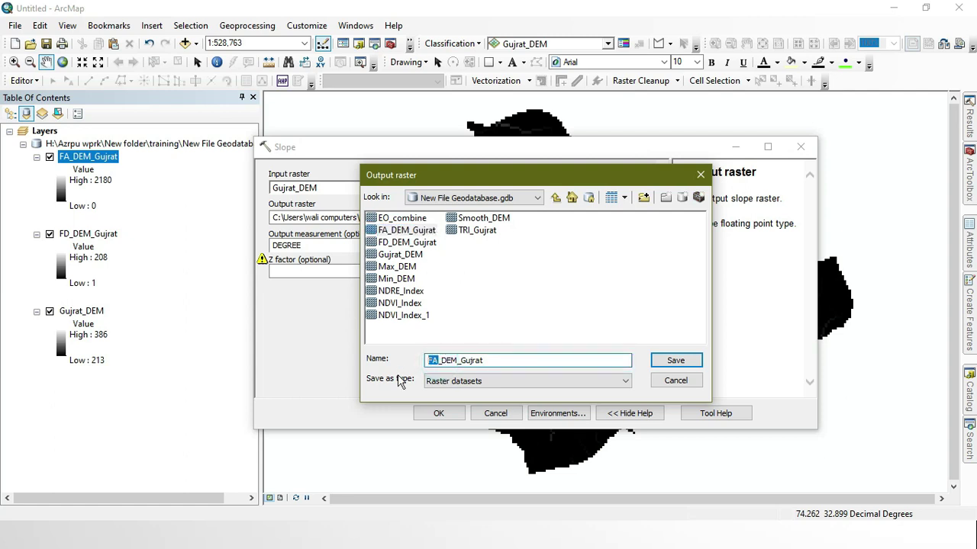
key(BackSpace)
text(Slop)
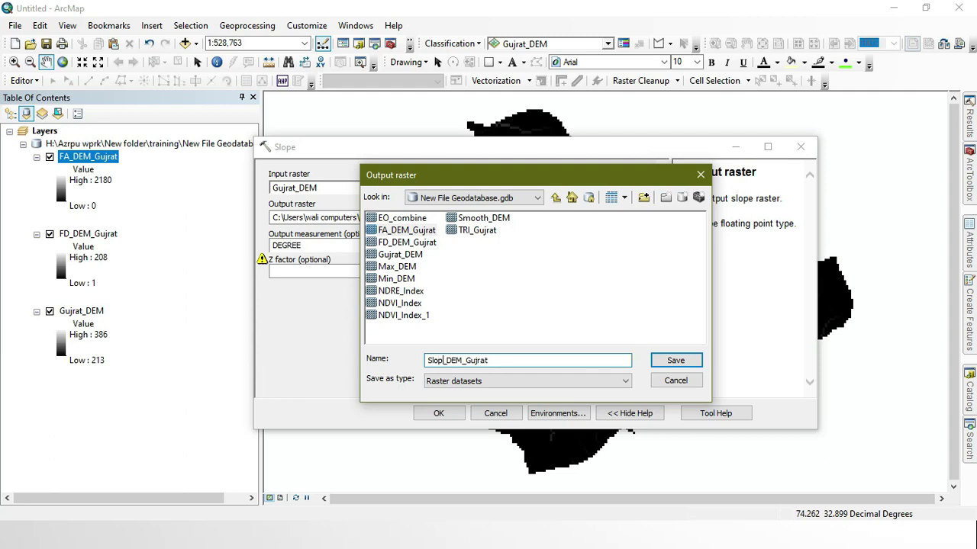
text(e)
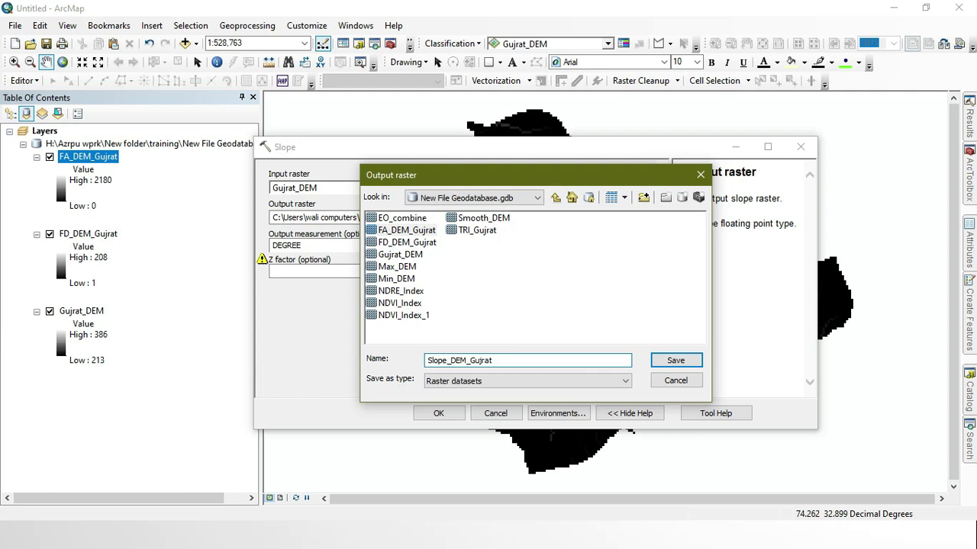
click(675, 360)
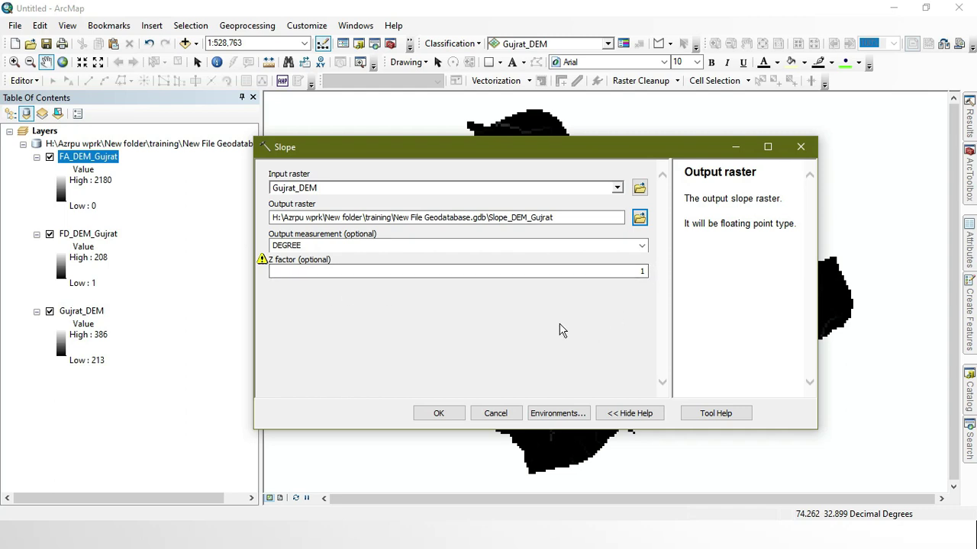
Step: Run Slope to add Slope_DEM_Gujrat (0–89.99 degrees) to the map and reopen Search
click(438, 414)
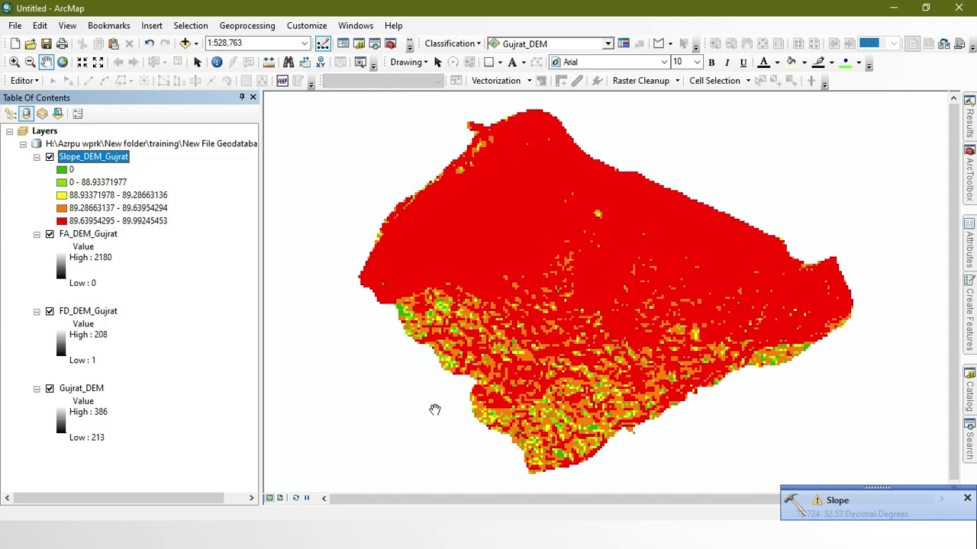
click(969, 433)
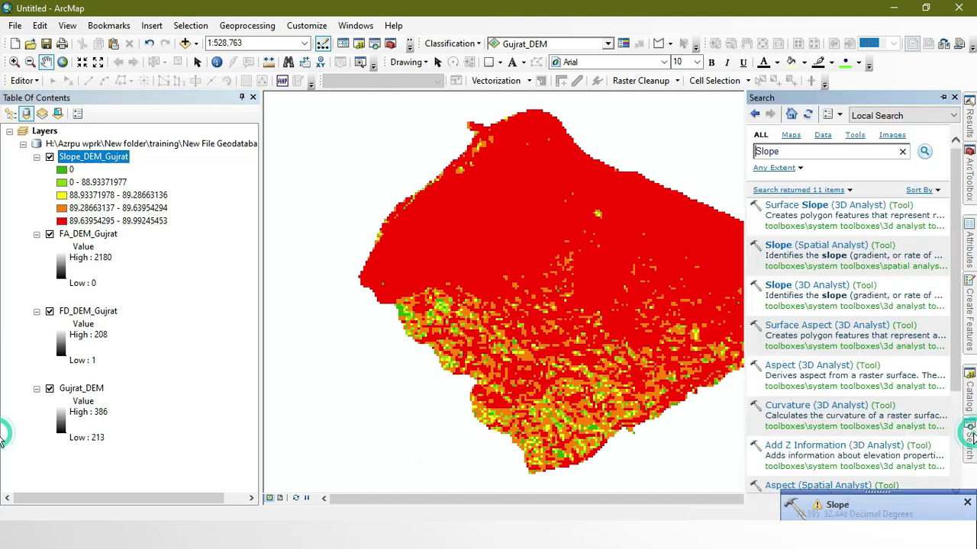
Step: Search the tools for 'Raster calculator' and open Raster Calculator (Spatial Analyst)
click(821, 151)
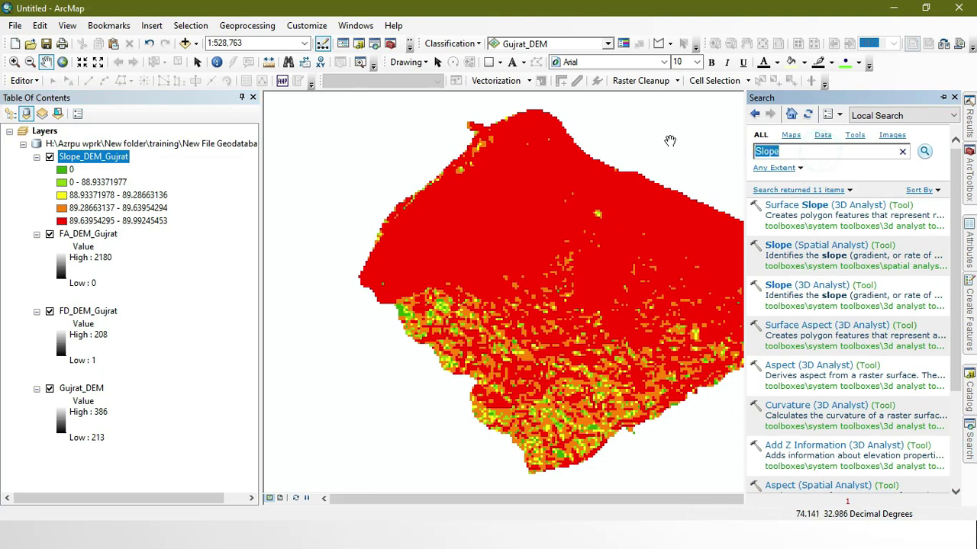
key(BackSpace)
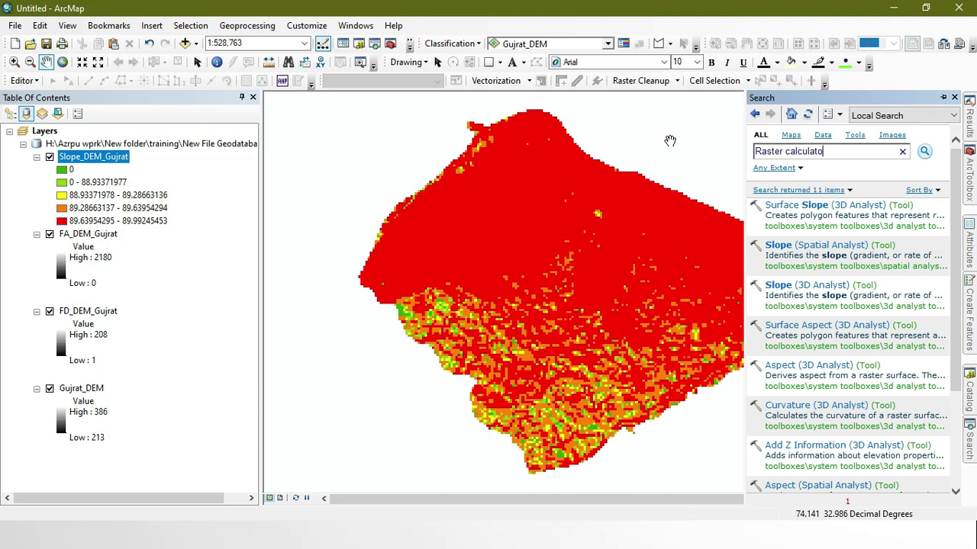
key(Return)
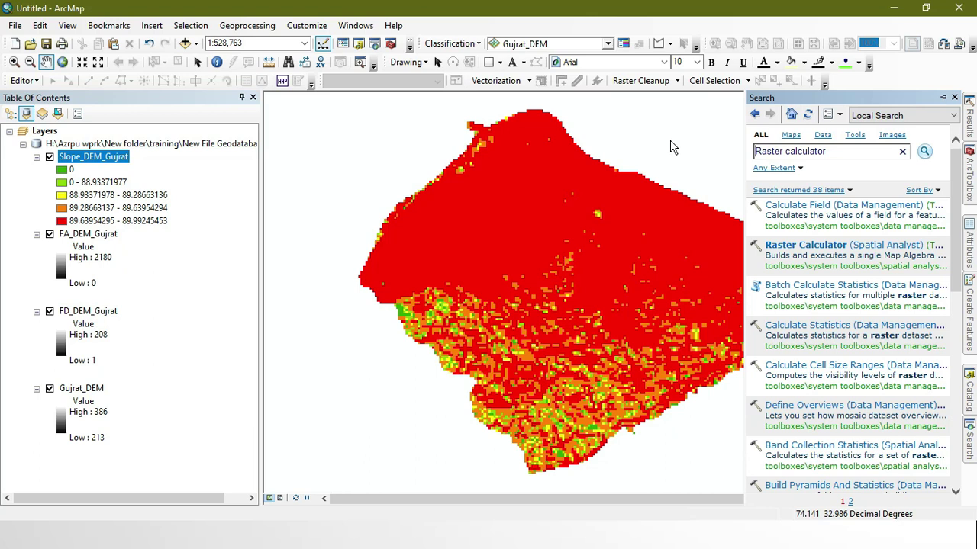
click(766, 247)
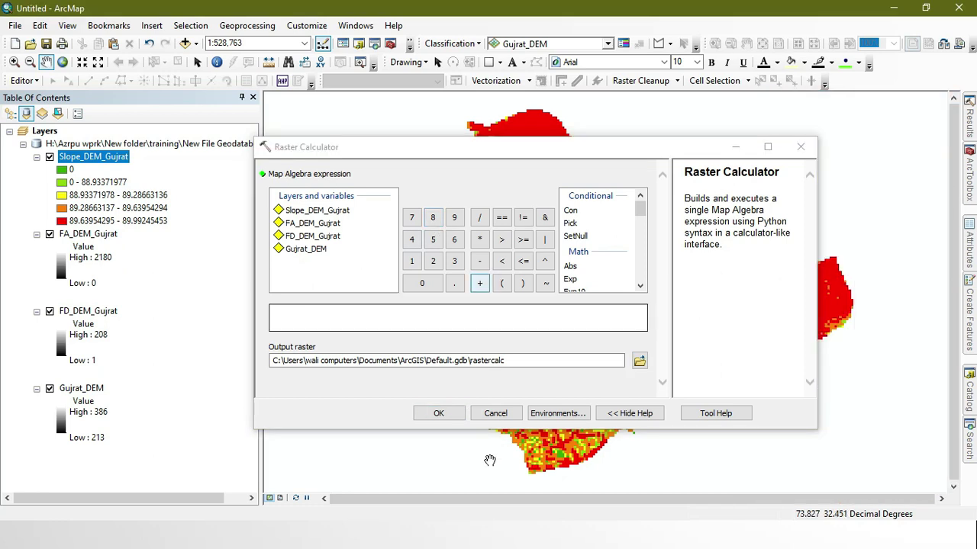
Step: Start the Map Algebra expression as Power("FA_DEM_Gujrat",) using the Math functions list
key(alt+Tab)
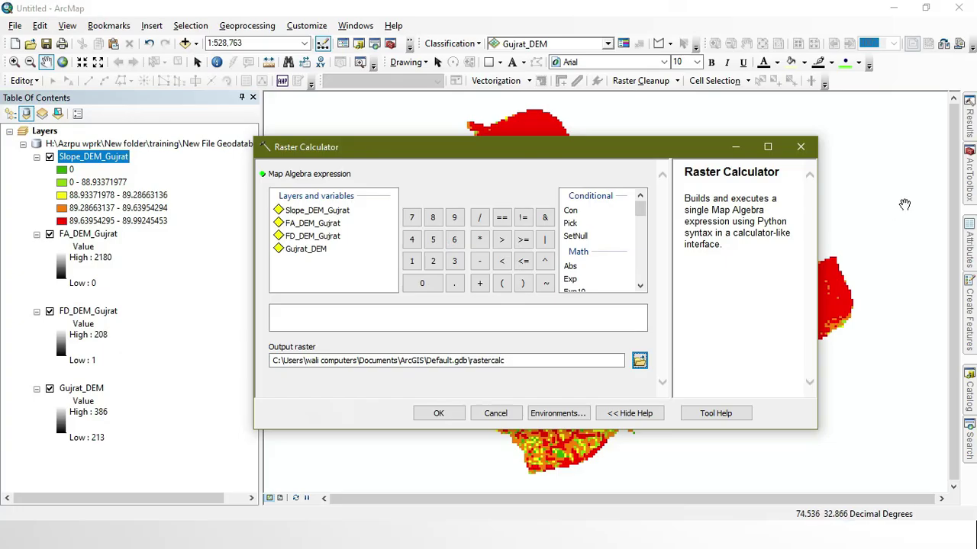
scroll(574, 268, down, 4)
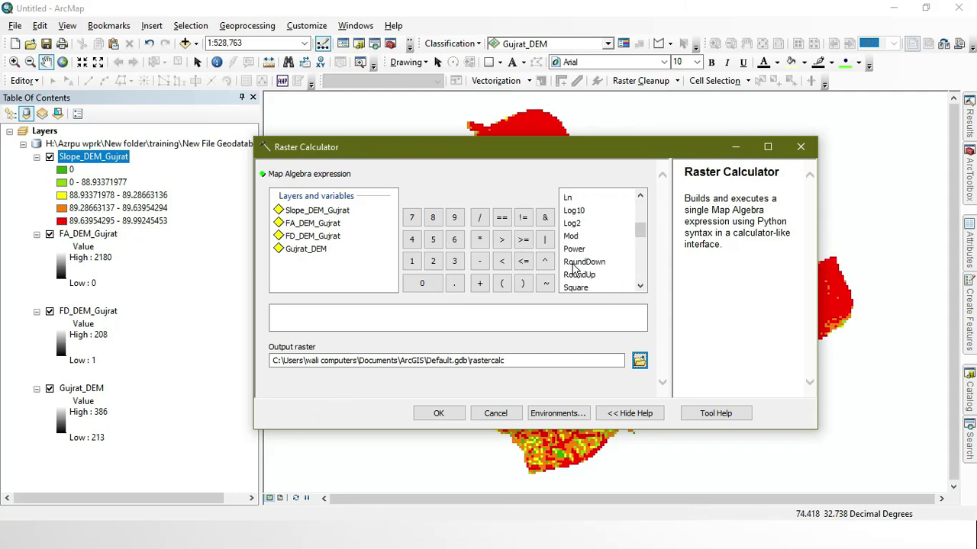
scroll(578, 267, down, 5)
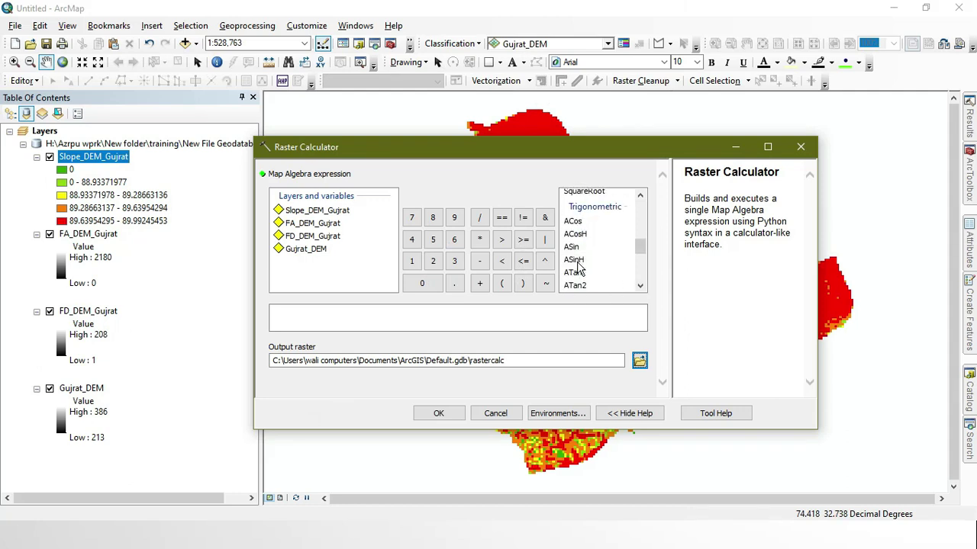
scroll(577, 267, down, 3)
scroll(578, 267, up, 12)
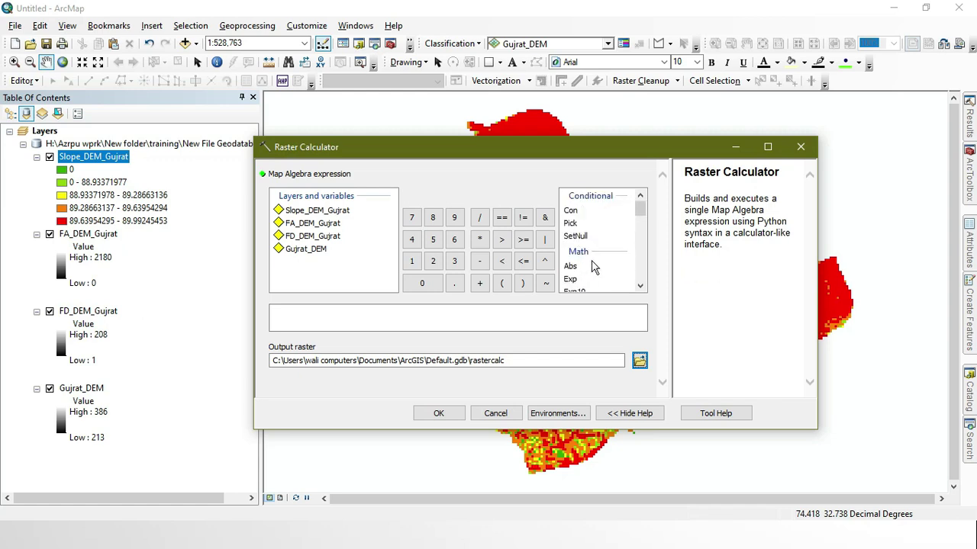
scroll(592, 271, down, 3)
double_click(574, 286)
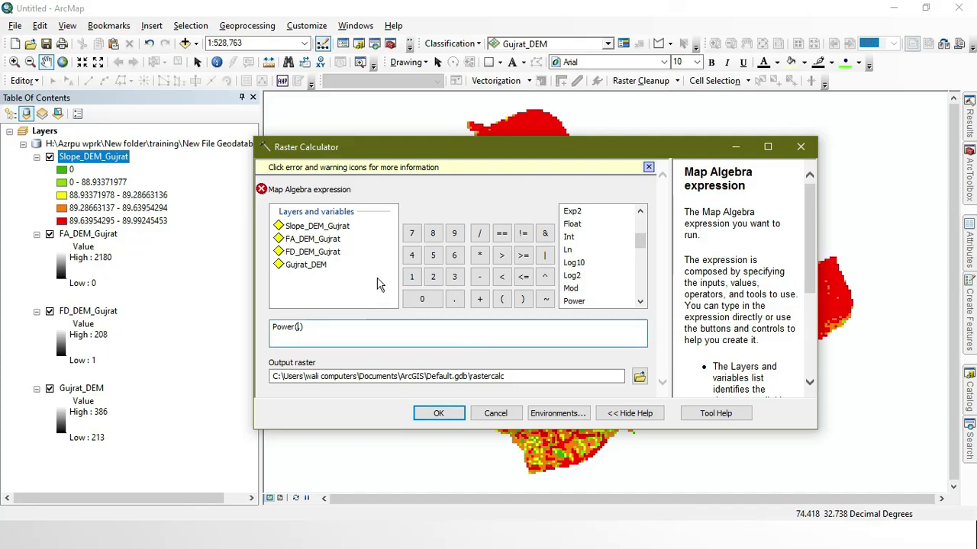
double_click(315, 239)
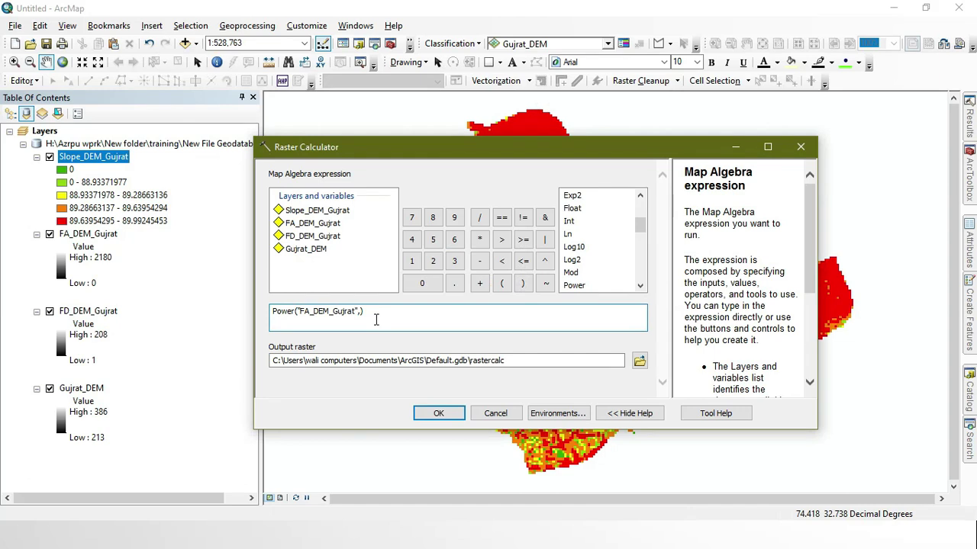
Step: Complete the first term as Power("FA_DEM_Gujrat" / 22.13, 0.6)
key(BackSpace)
click(480, 220)
text(22.13)
key(alt+Tab)
key(alt+Tab)
text(0.)
click(429, 319)
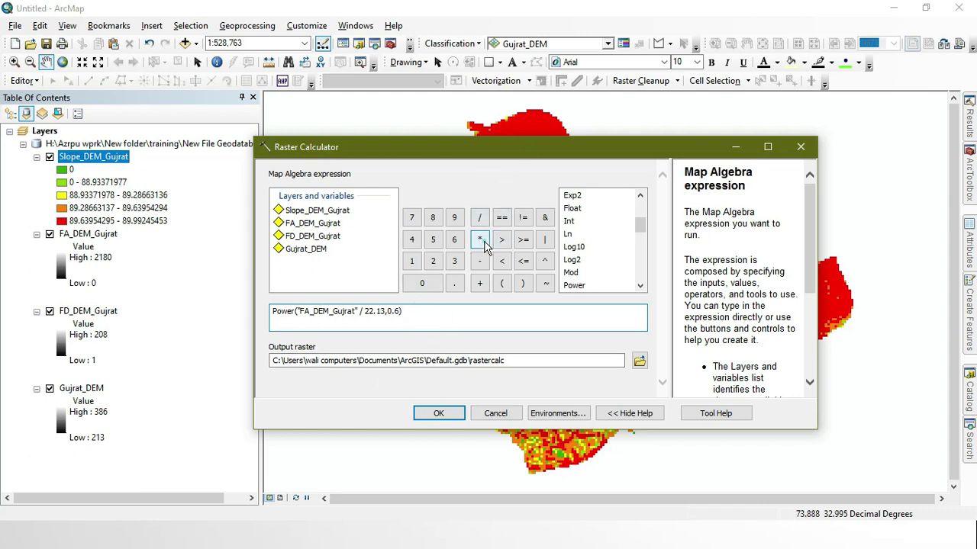
Step: Multiply by a second Power term beginning Sin("Slope_DEM_Gujrat") followed by a division
click(479, 239)
double_click(573, 286)
text(,)
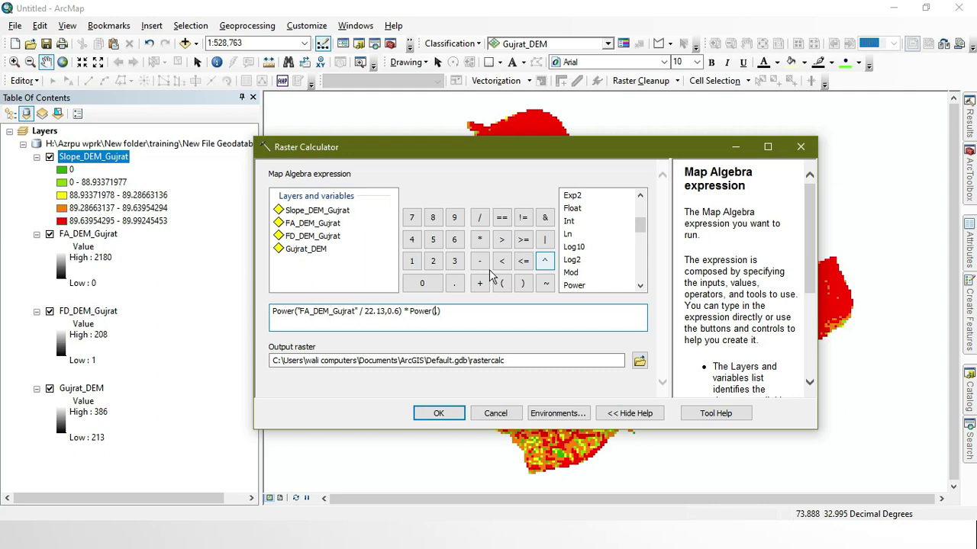
scroll(622, 273, down, 2)
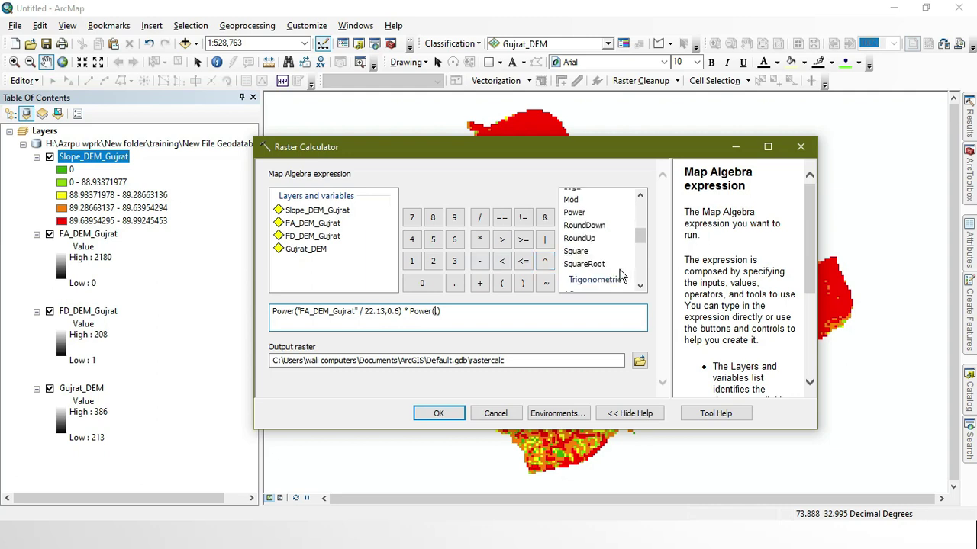
scroll(622, 276, down, 1)
scroll(620, 275, down, 4)
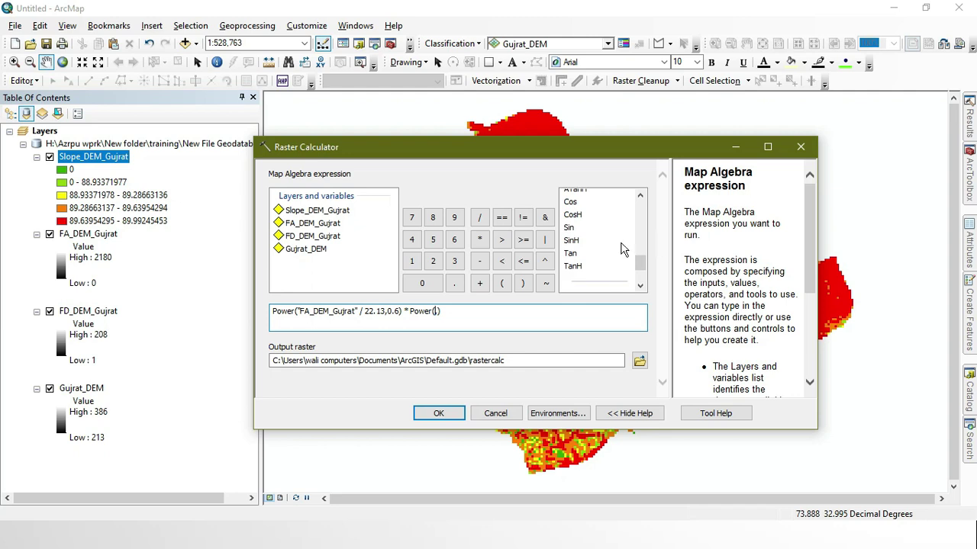
click(569, 229)
double_click(569, 228)
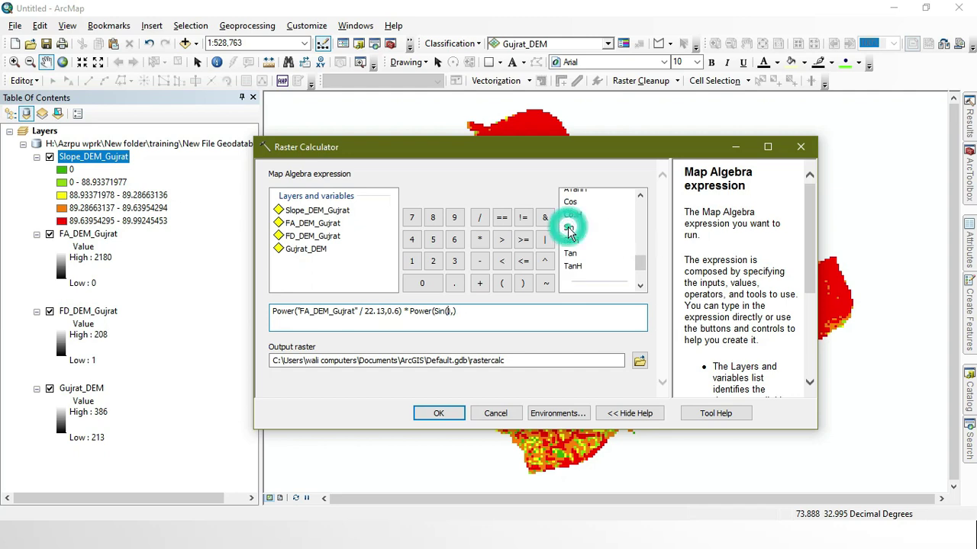
key(alt+Tab)
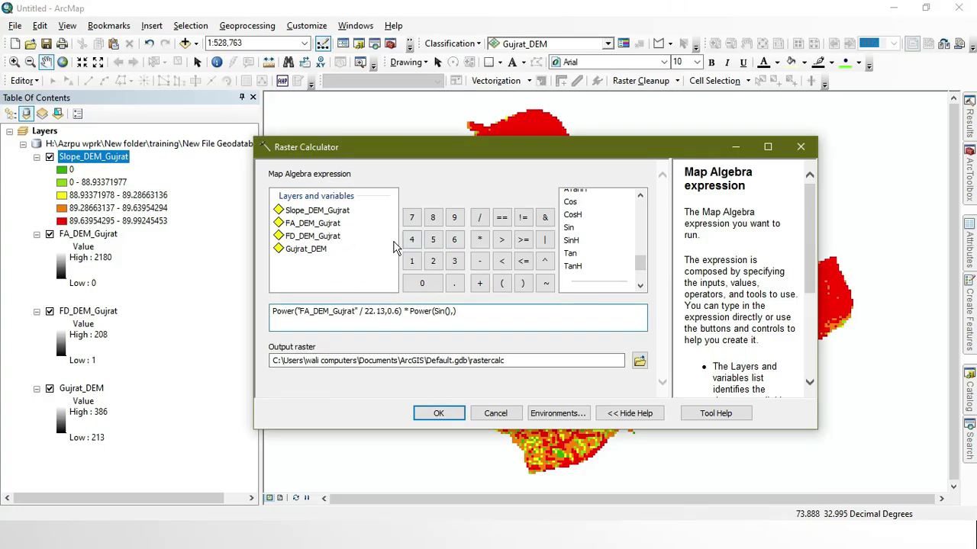
double_click(336, 214)
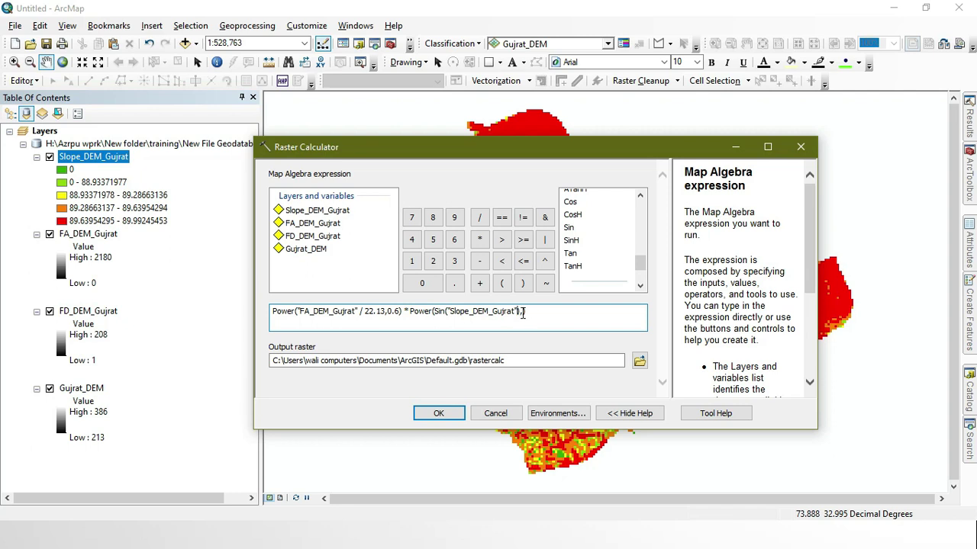
click(479, 218)
Step: Copy the first Cell Size value, 0.0041666667, from Gujrat_DEM's Source properties
click(100, 388)
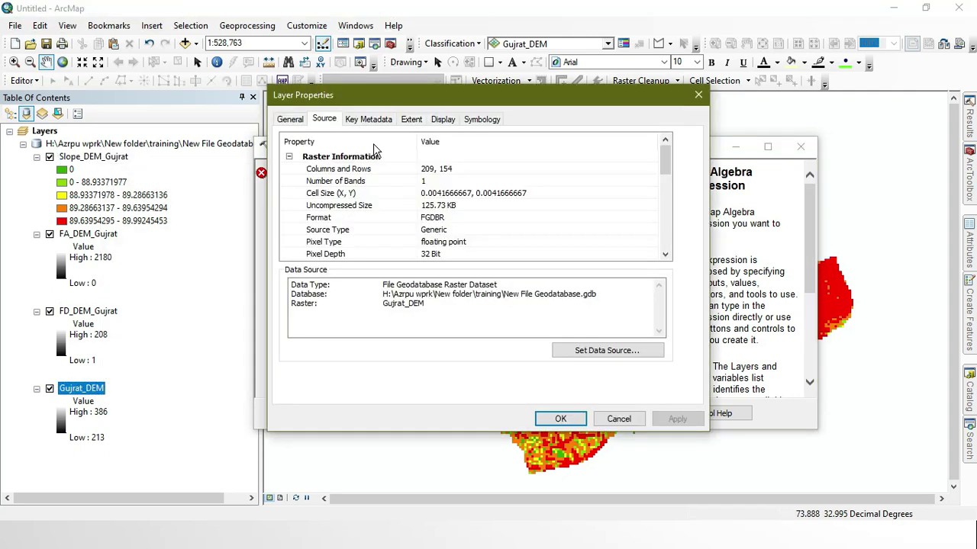
click(458, 197)
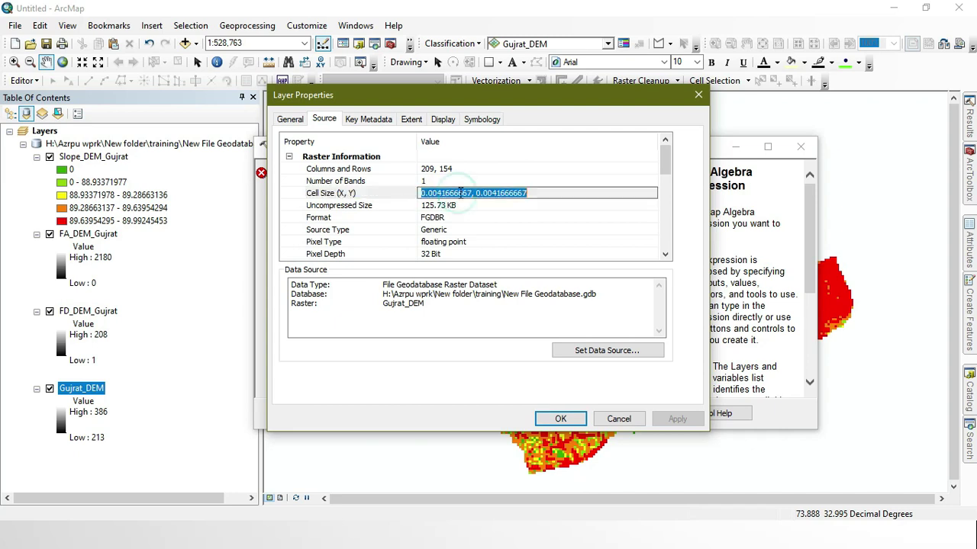
drag(473, 194, 392, 197)
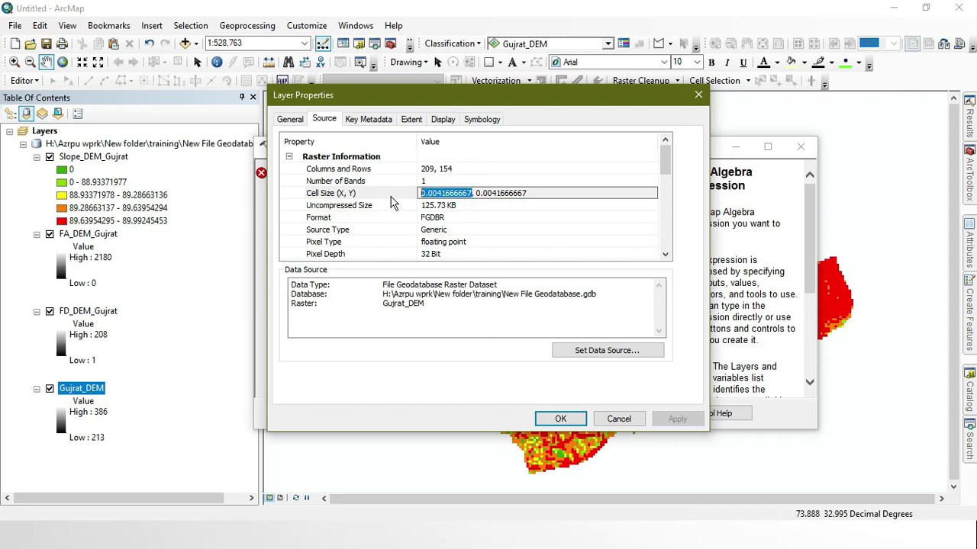
click(573, 422)
Step: Insert 0.0041666667 after the Sin("Slope_DEM_Gujrat") division and add exponent 1.3 to the Power term
click(527, 312)
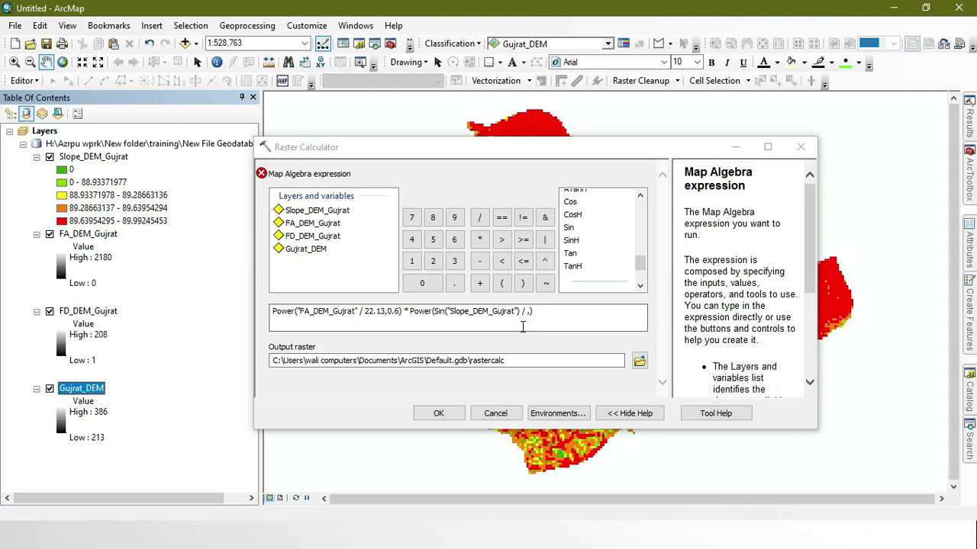
key(alt+Tab)
key(alt+Tab)
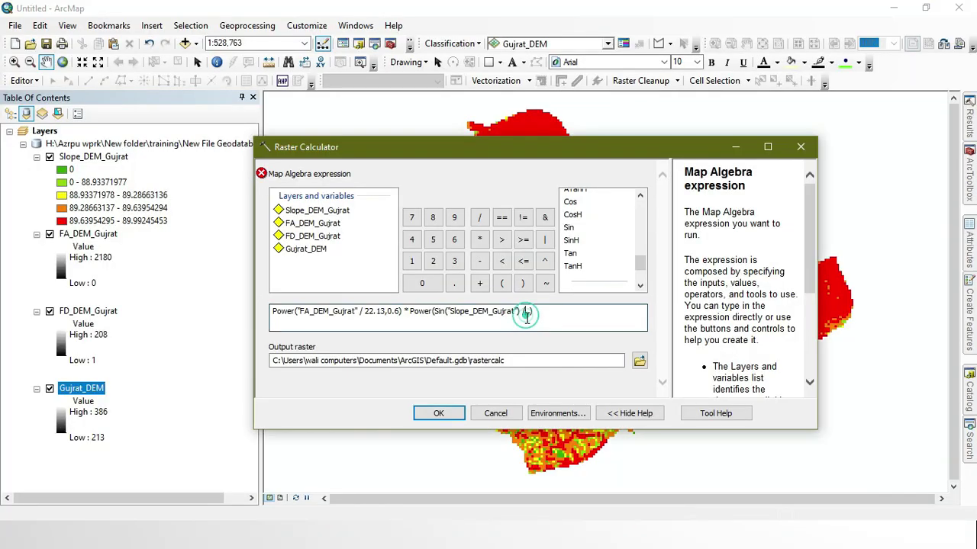
click(525, 313)
text(0.0041666667)
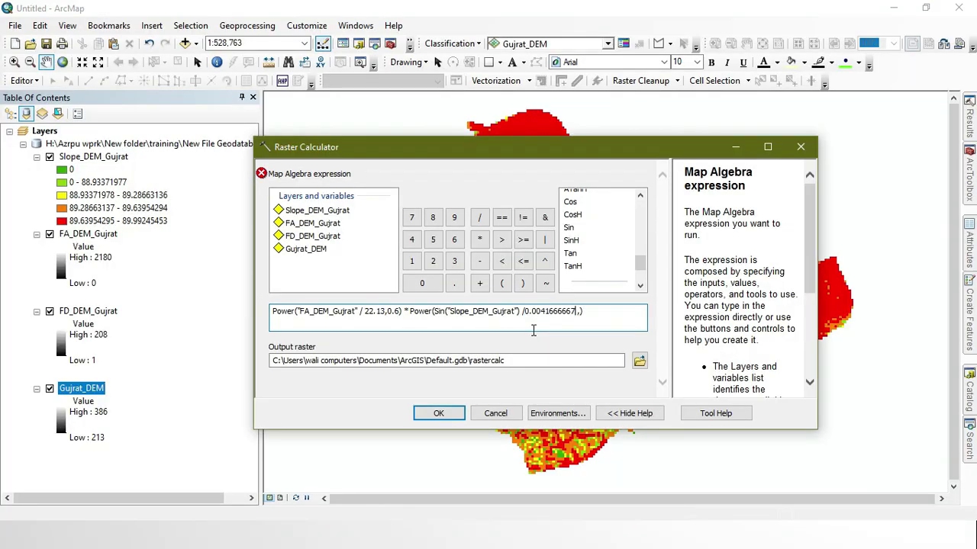
click(579, 318)
key(BackSpace)
key(BackSpace)
key(BackSpace)
key(BackSpace)
text(,1.3)
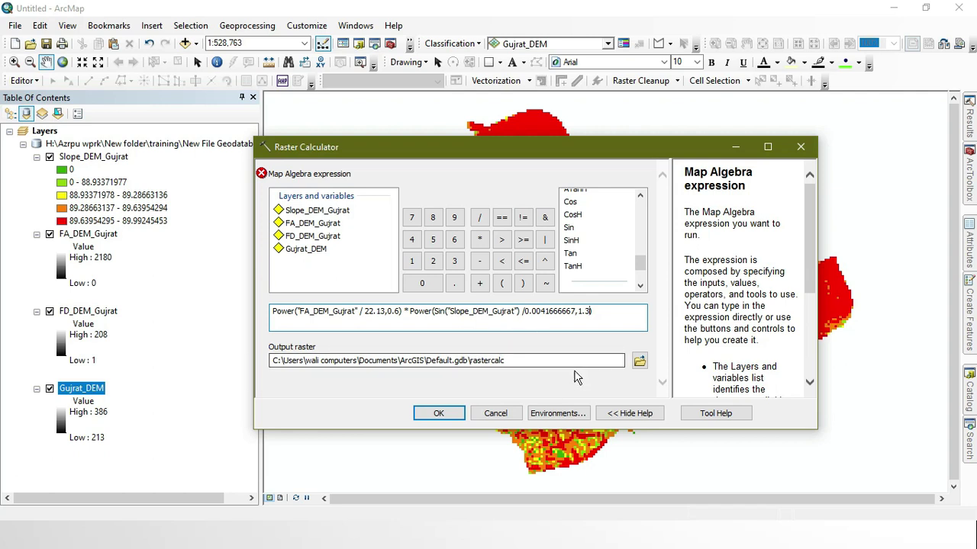
Step: Name the output raster STI_Gujrat and run the Raster Calculator expression
click(640, 361)
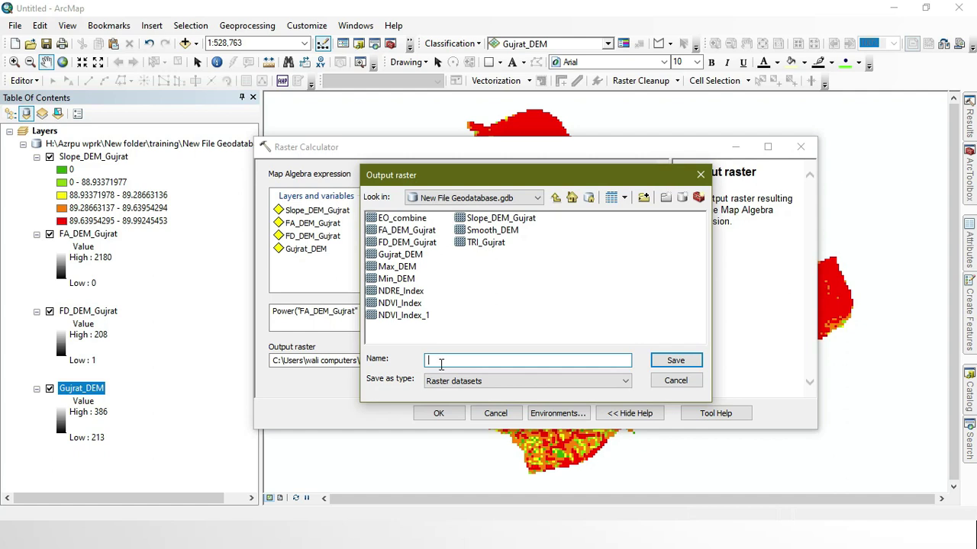
text(STI_Gujrat)
click(665, 366)
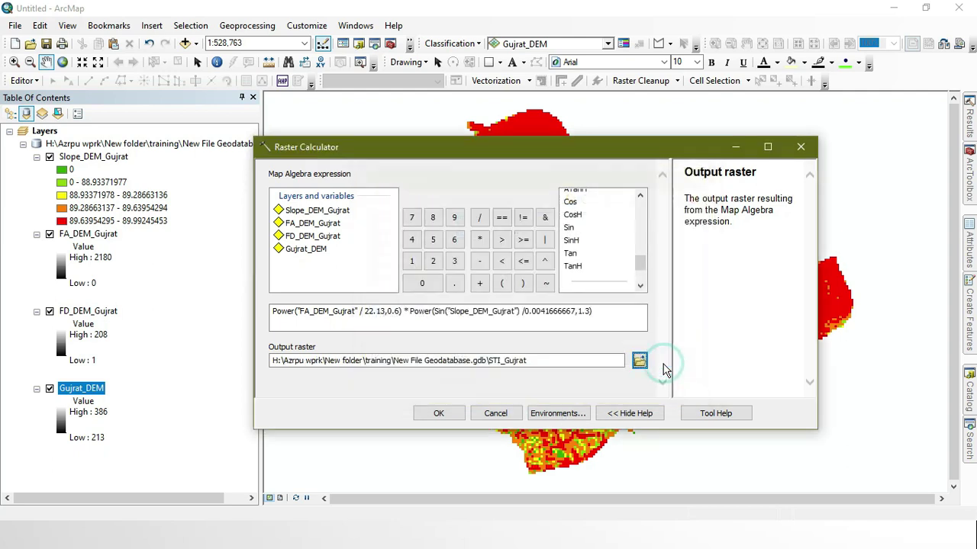
click(450, 413)
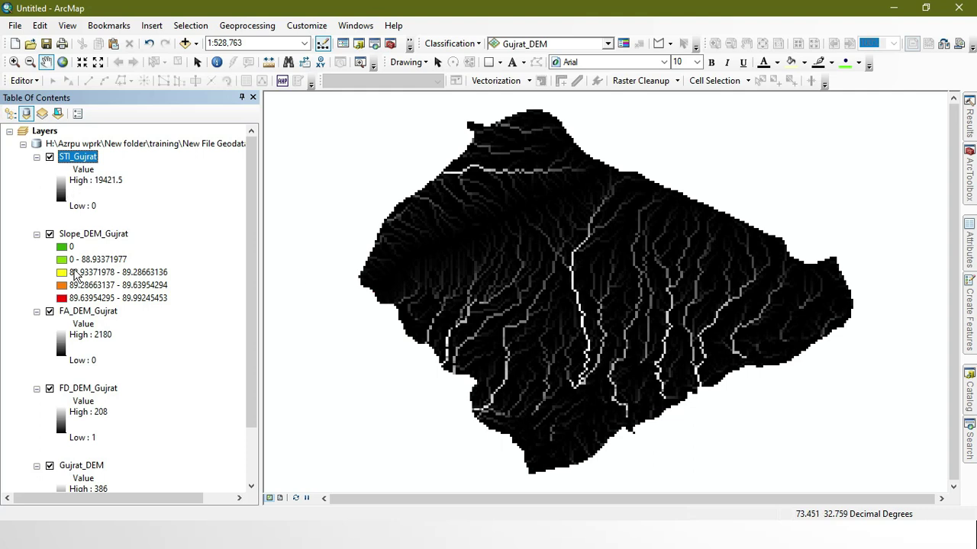
Step: Hide Slope_DEM_Gujrat and bring up Select Color Ramp from STI_Gujrat's legend swatch
click(50, 234)
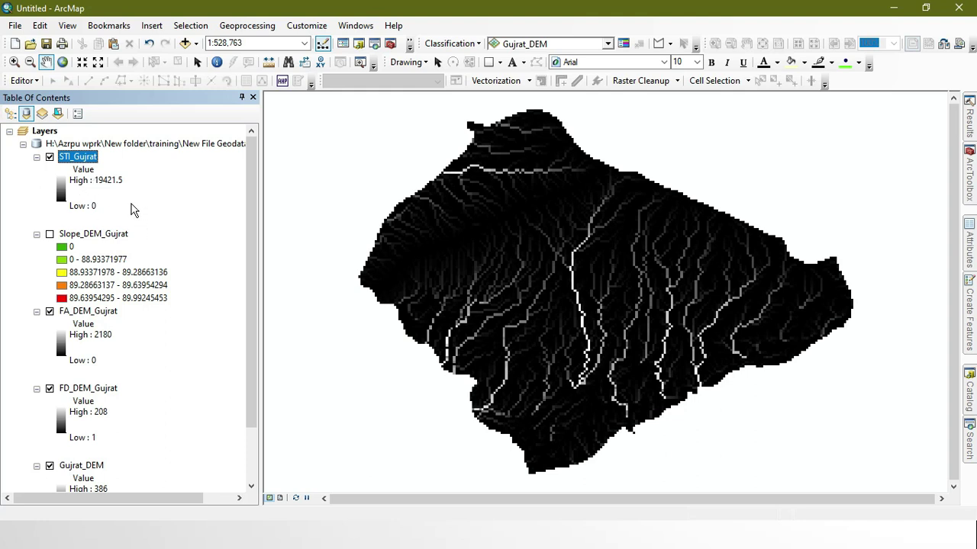
click(61, 191)
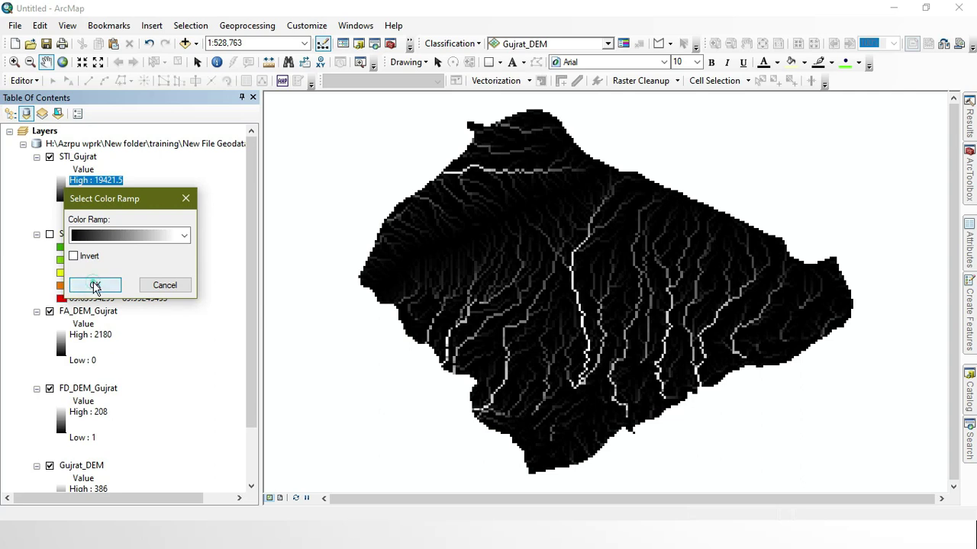
Step: Replace STI_Gujrat's black-to-white ramp with the yellow-green-blue colour ramp
click(95, 285)
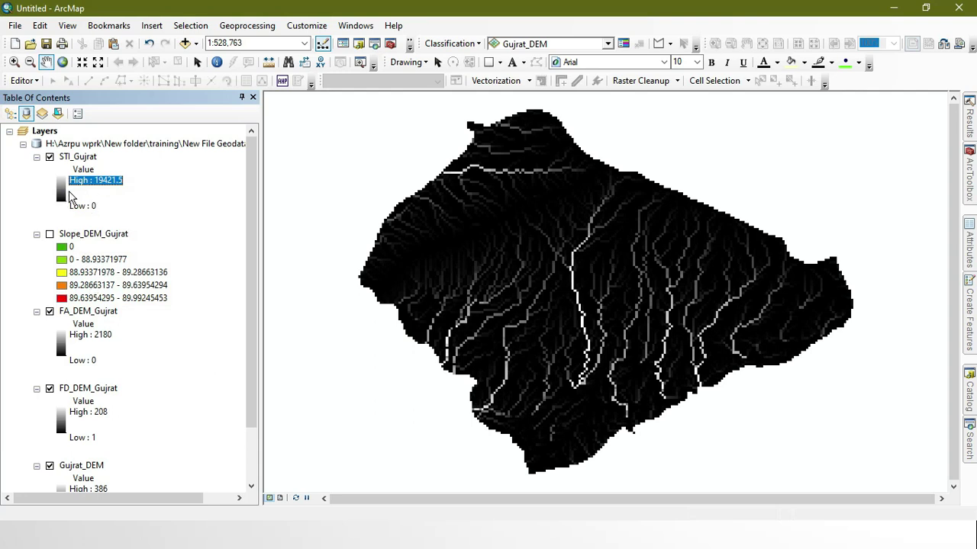
click(61, 192)
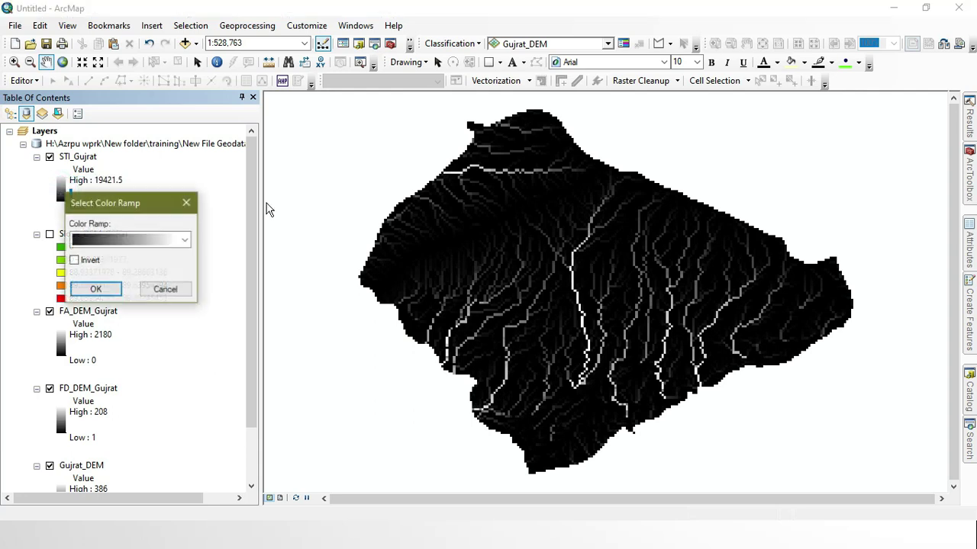
click(183, 241)
scroll(164, 244, down, 2)
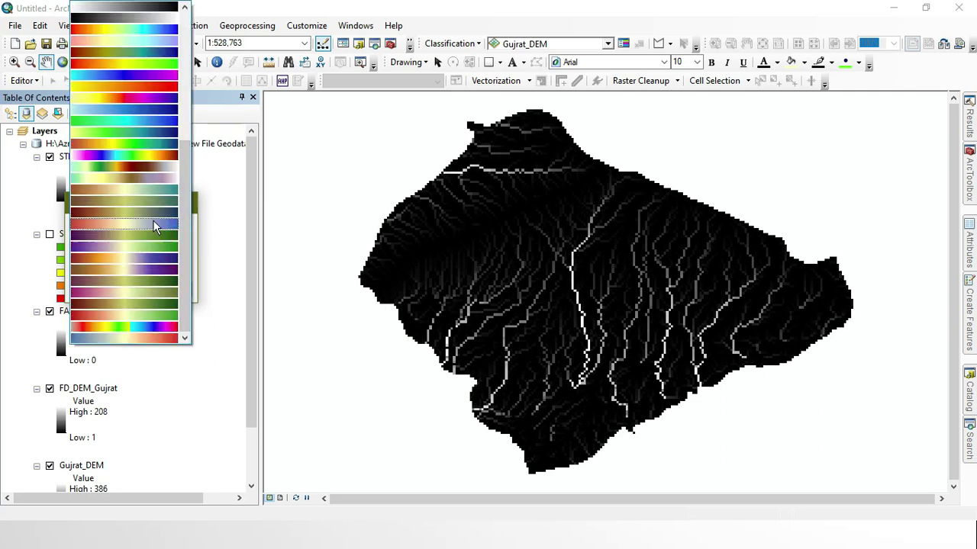
click(135, 133)
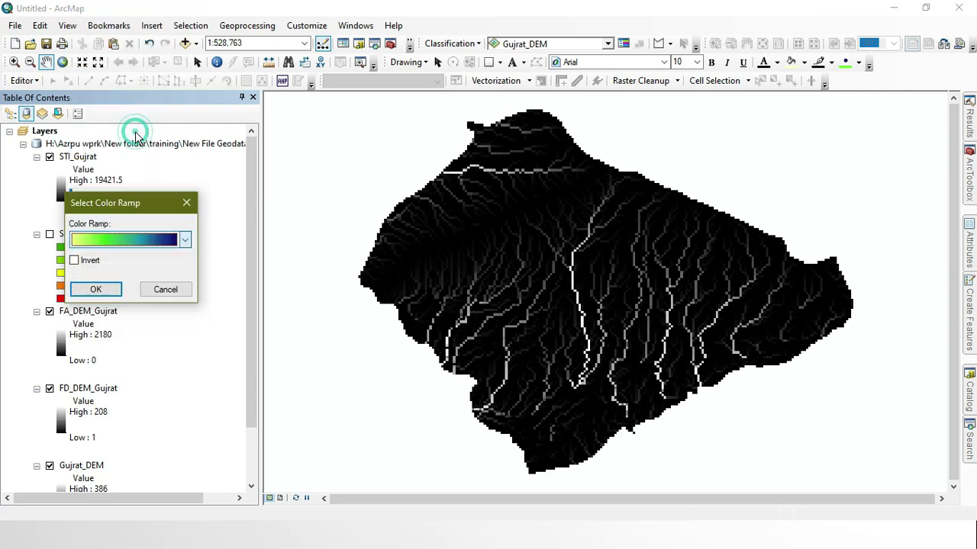
click(95, 290)
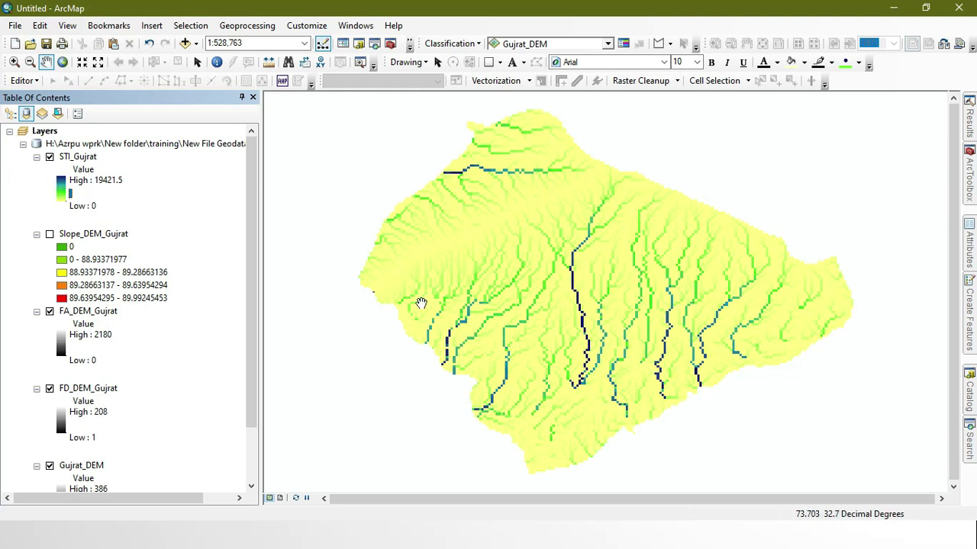
scroll(565, 313, up, 3)
drag(576, 315, 551, 326)
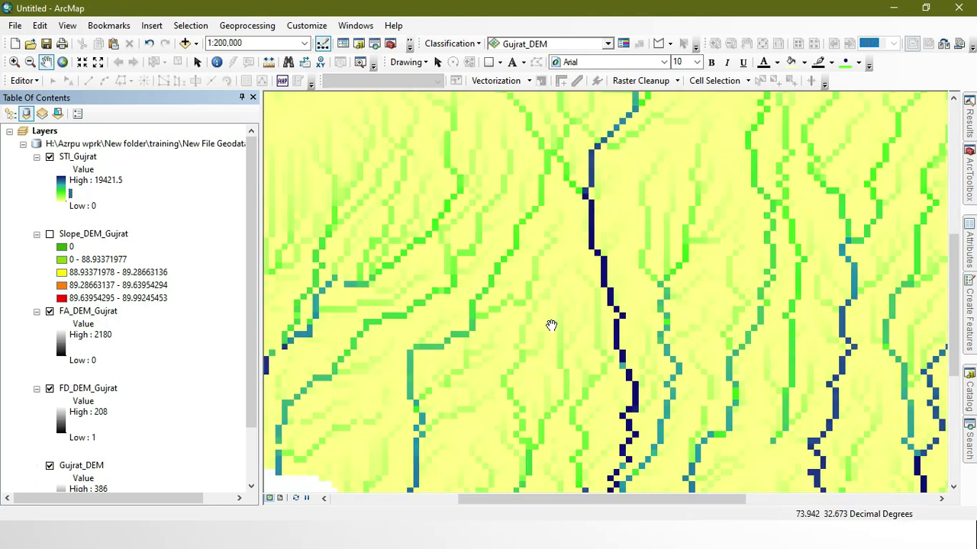
scroll(550, 326, down, 3)
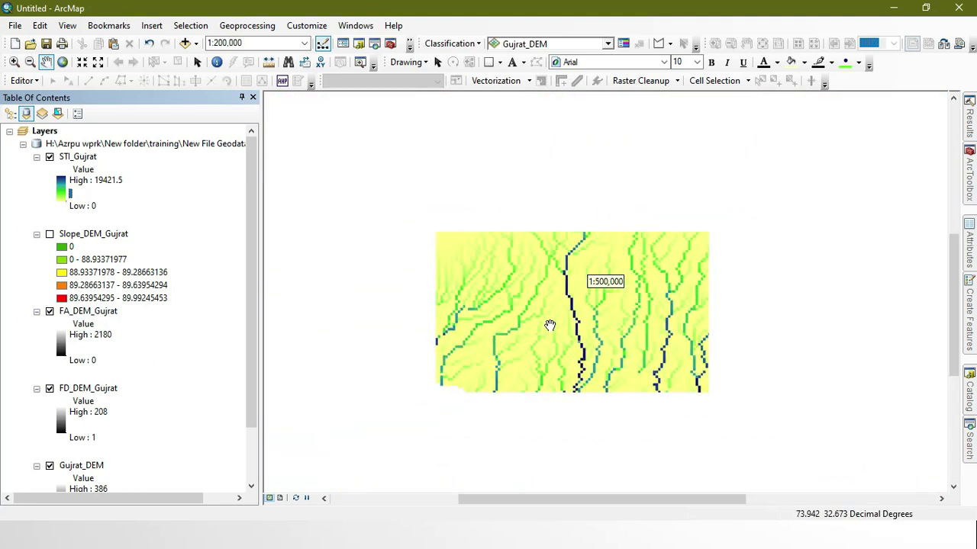